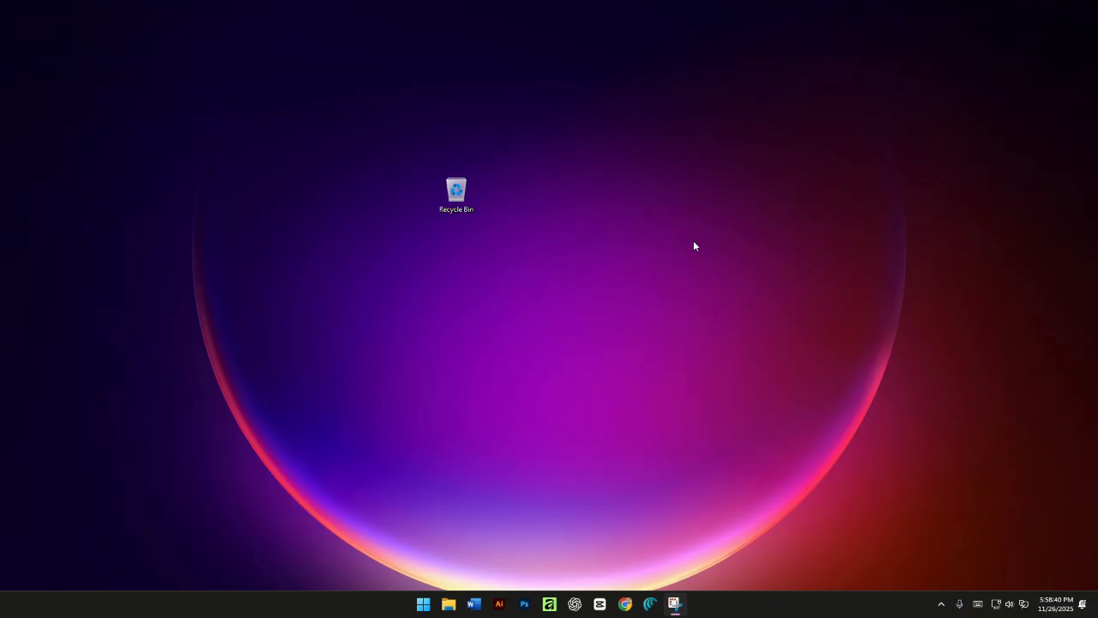
- Open the web browser, search for "affinity", and go to the official affinity.studio website from the results
left_click(650, 604)
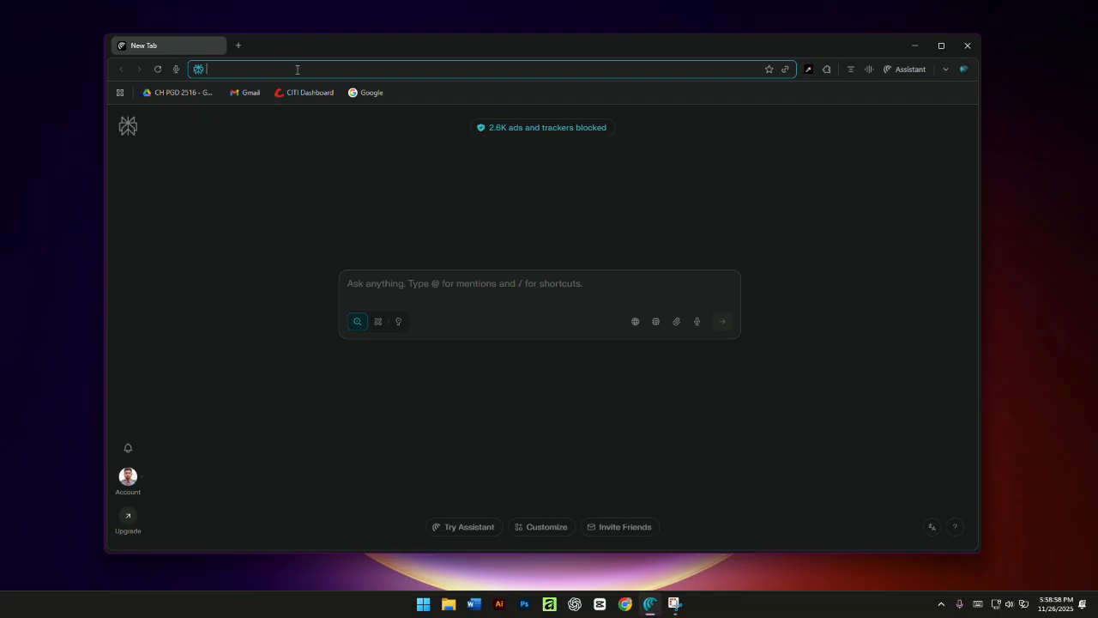
type("aff")
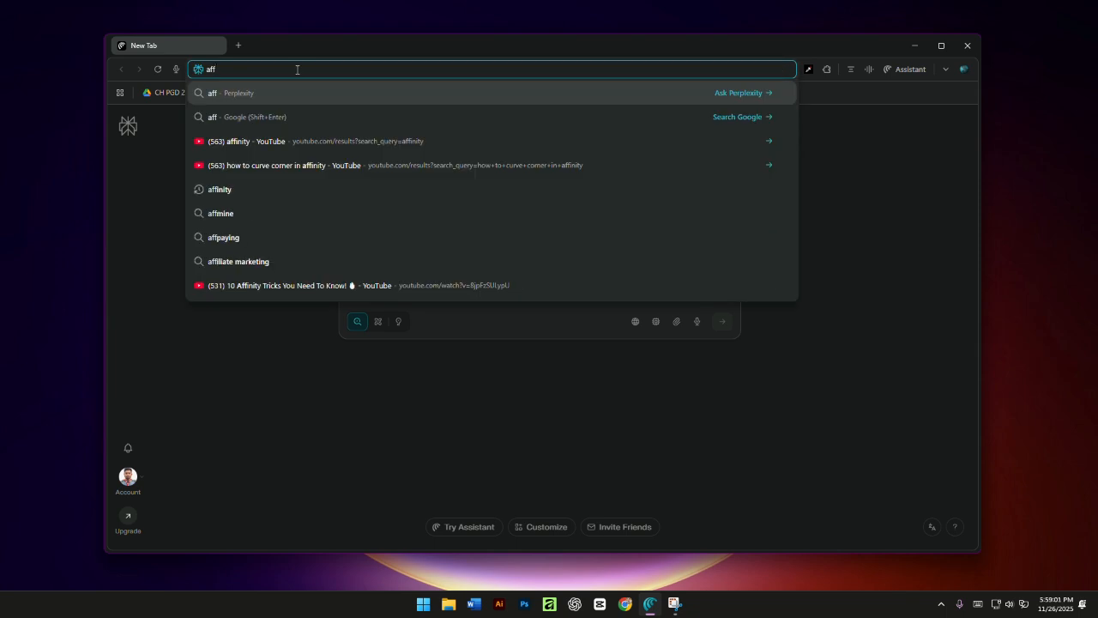
type("inity")
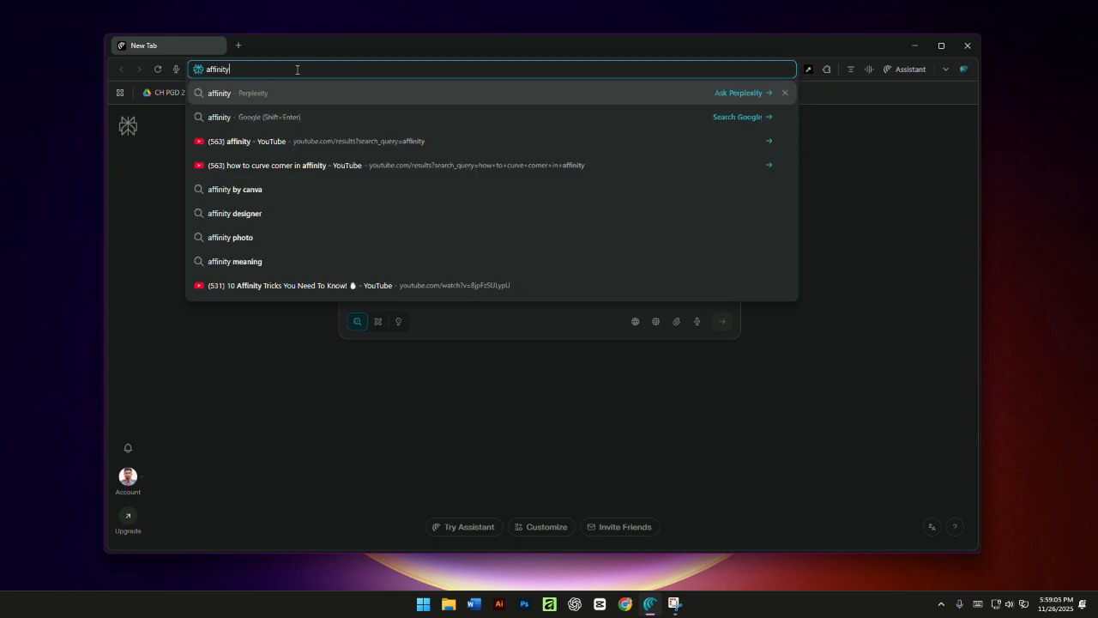
key("Return")
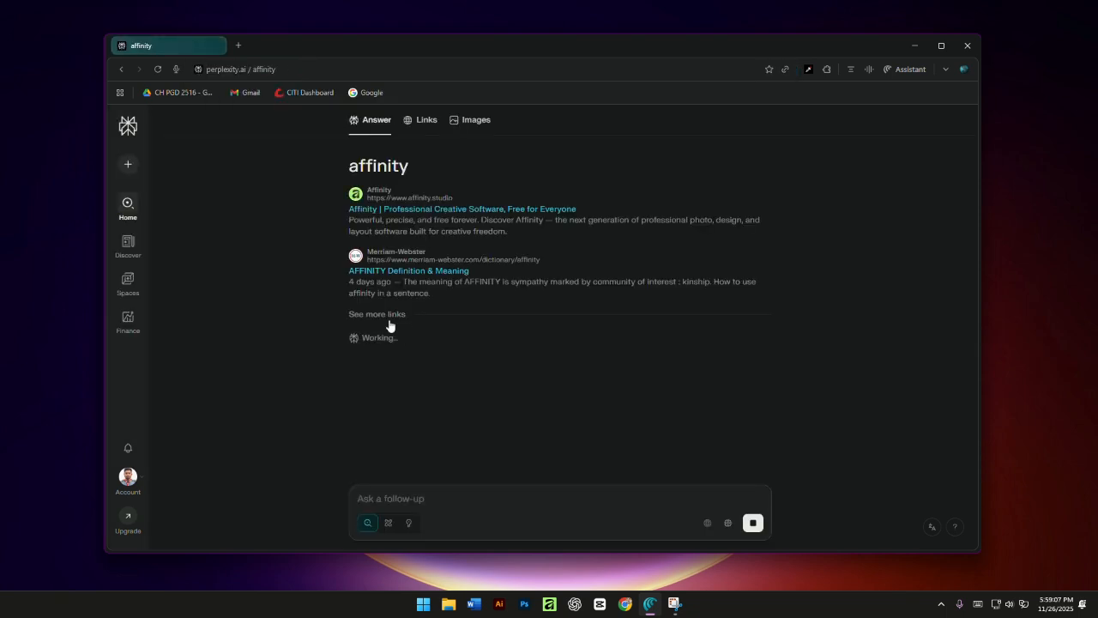
left_click(393, 210)
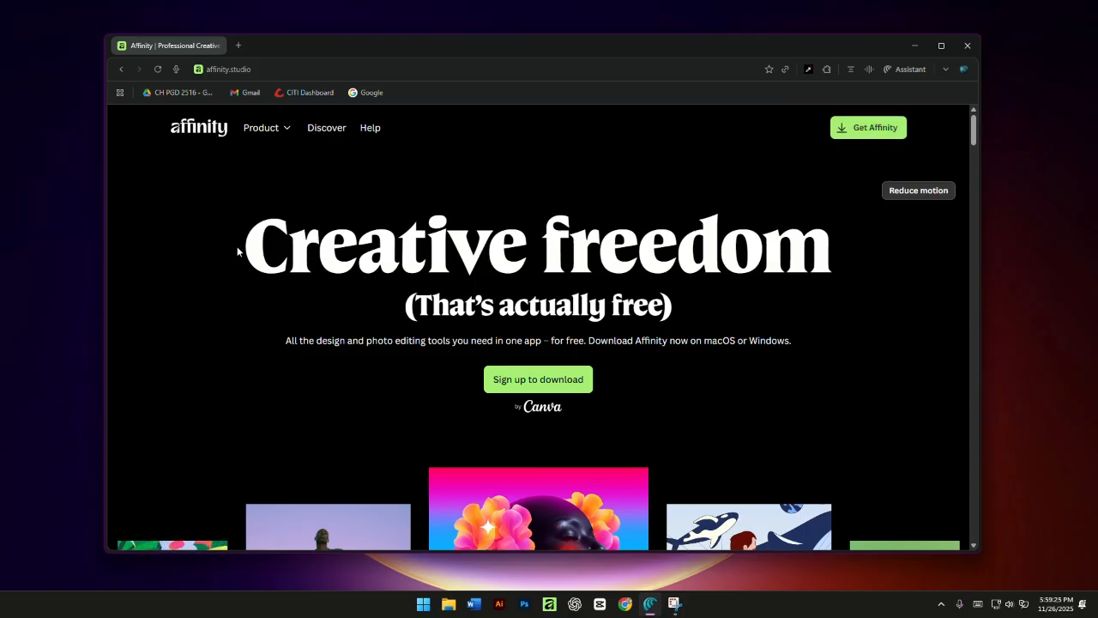
- Go from the Get Affinity page to the download page, continuing with the signed-in Canva account
left_click_drag(237, 246, 872, 248)
left_click(459, 330)
left_click(872, 130)
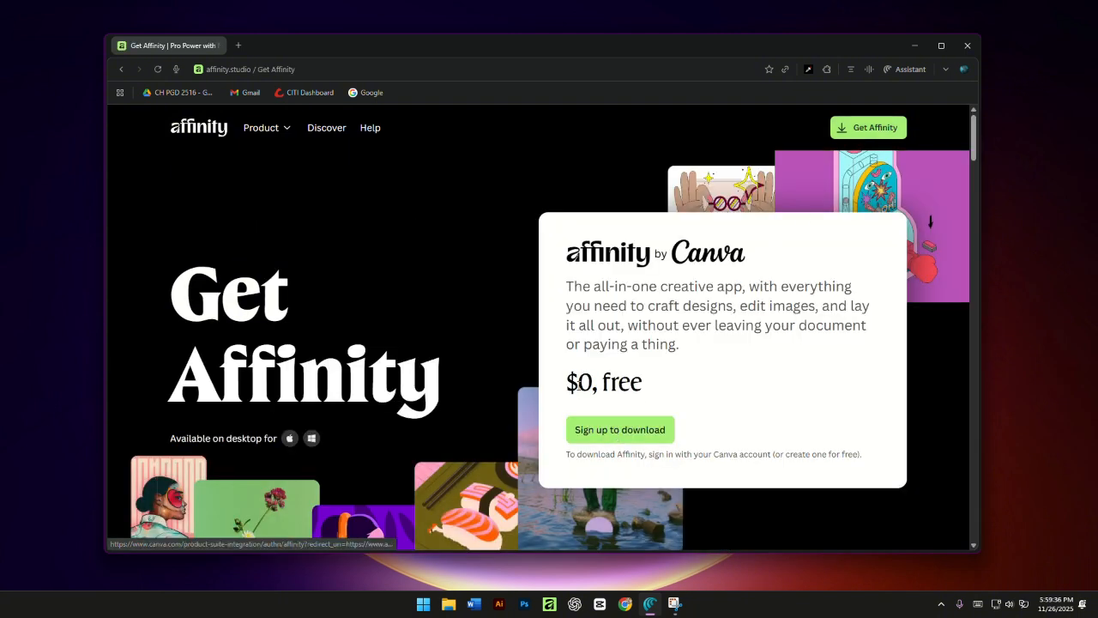
double_click(579, 383)
left_click(626, 412)
left_click(625, 438)
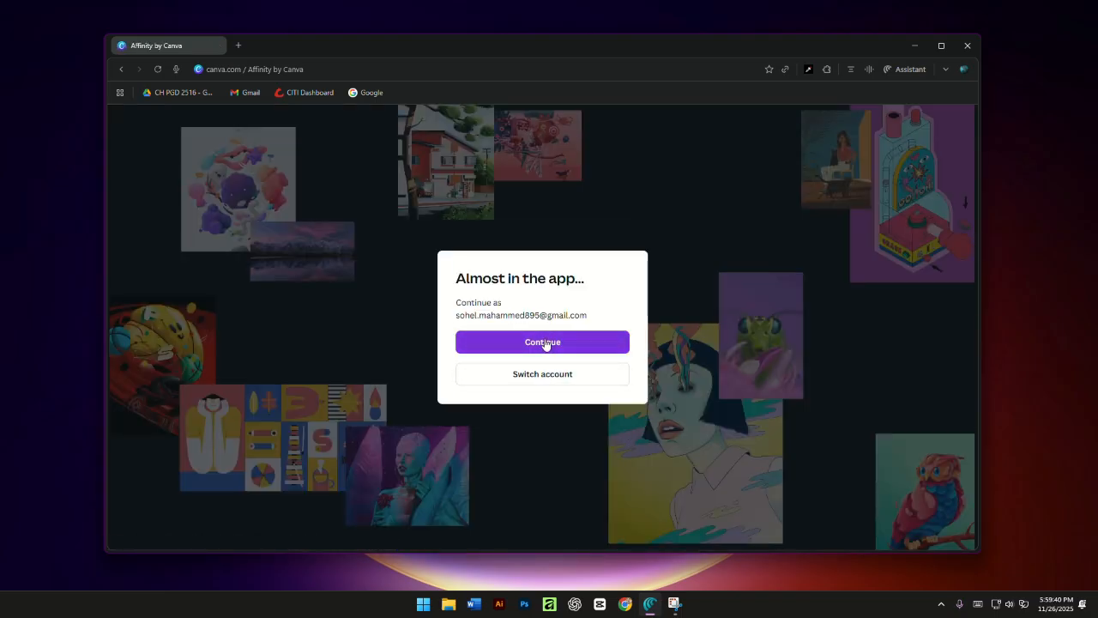
left_click(545, 342)
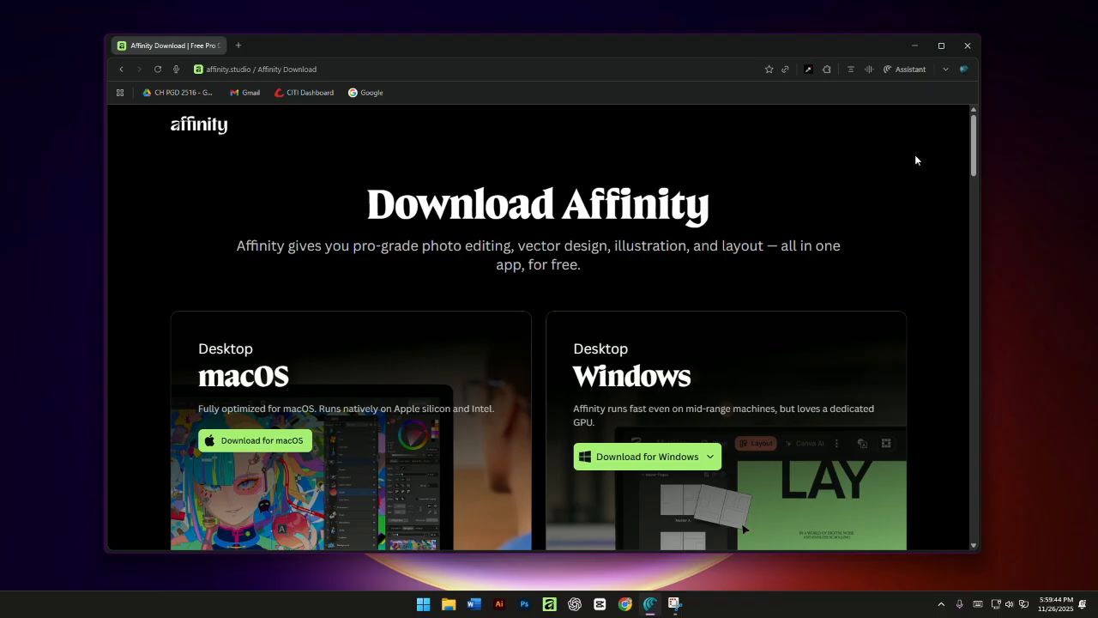
- View the Windows installer options on the Affinity download page, then leave the page
left_click_drag(974, 142, 973, 166)
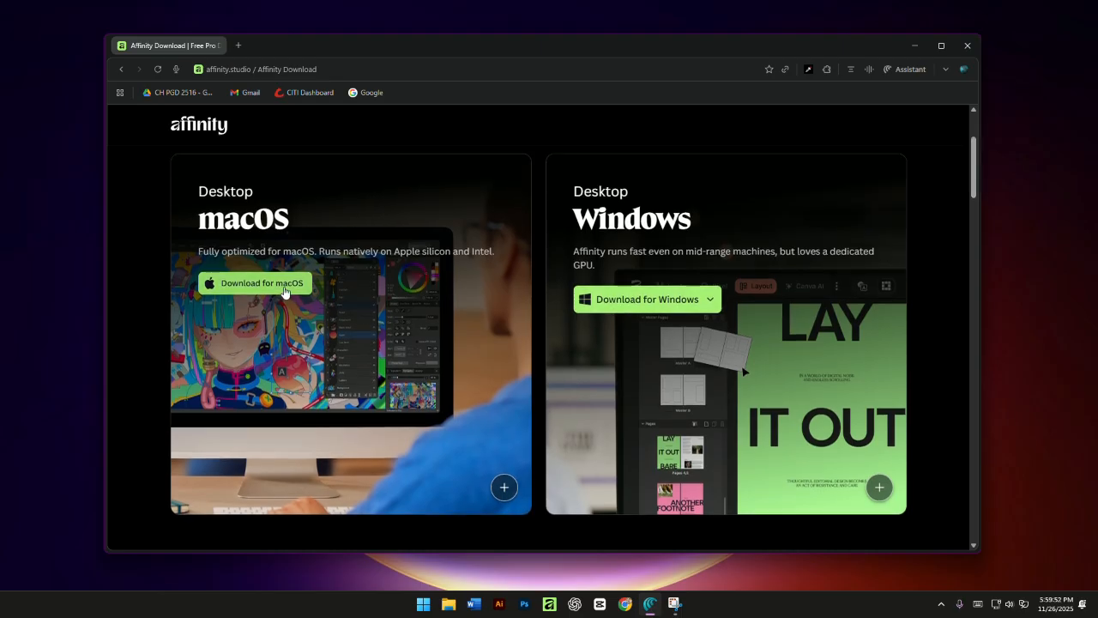
left_click(693, 300)
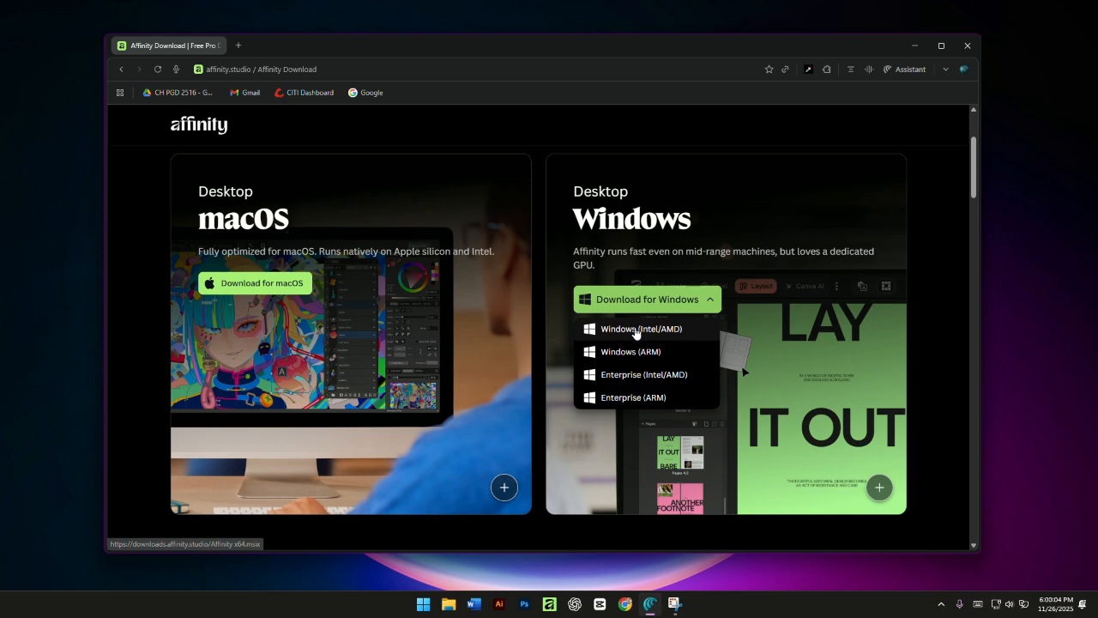
left_click(894, 132)
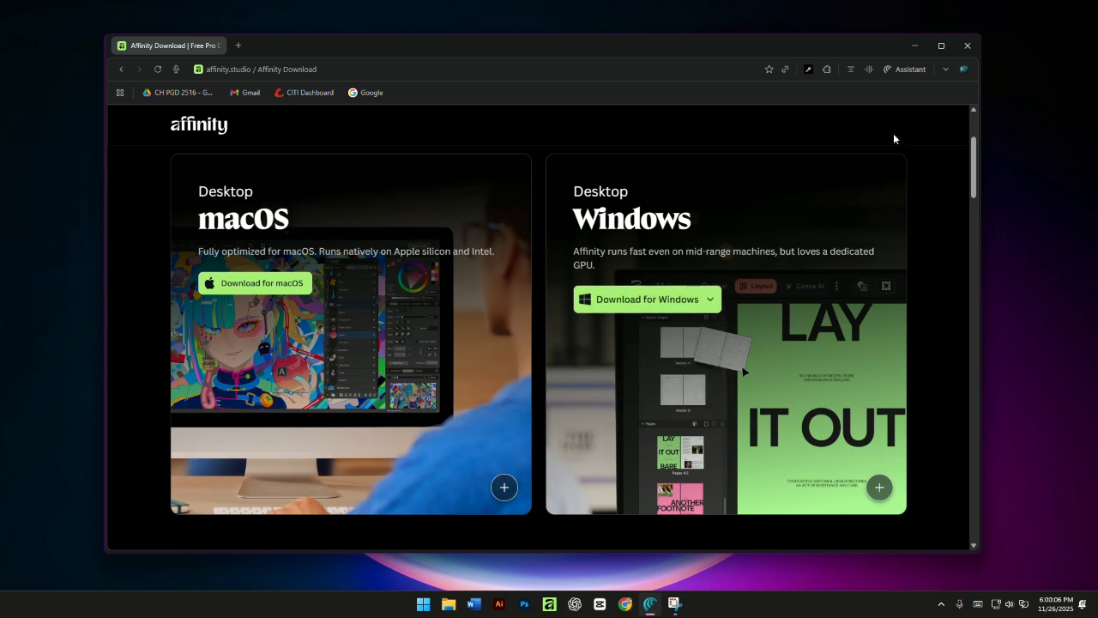
left_click(218, 47)
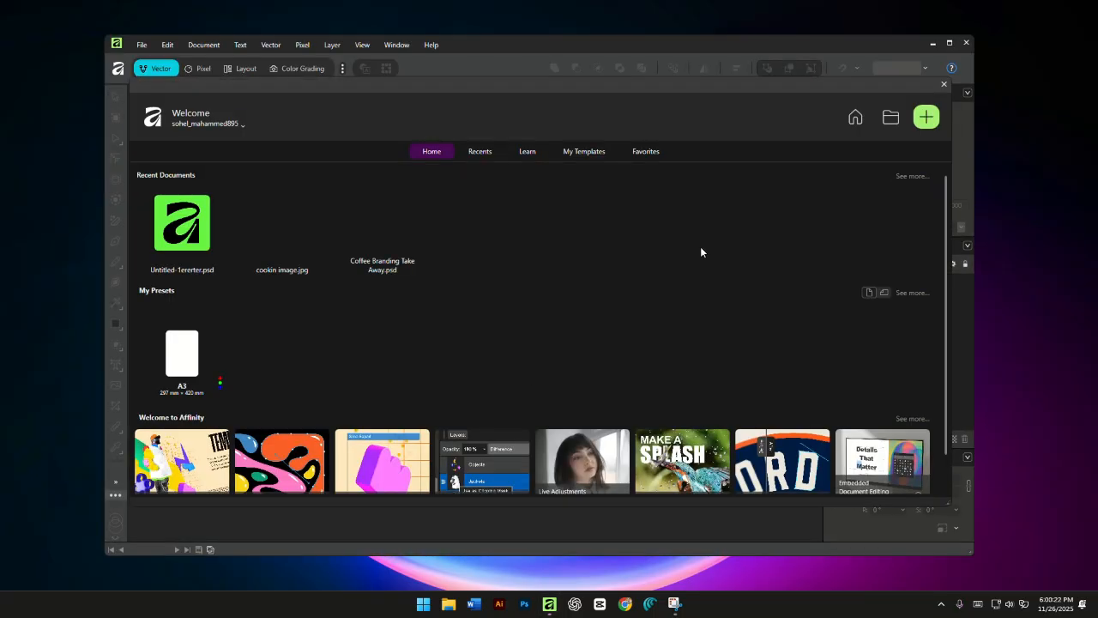
- Create a 1080 × 1080 px document in Affinity with pixel units and 300 DPI, and close the duplicate untitled document
left_click(923, 128)
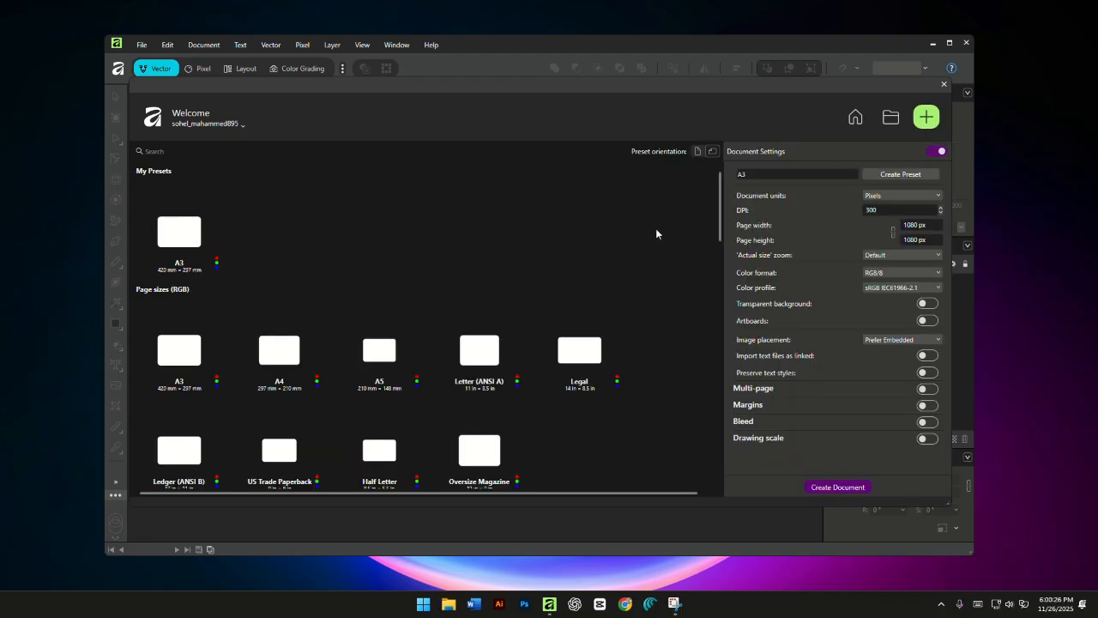
left_click(779, 178)
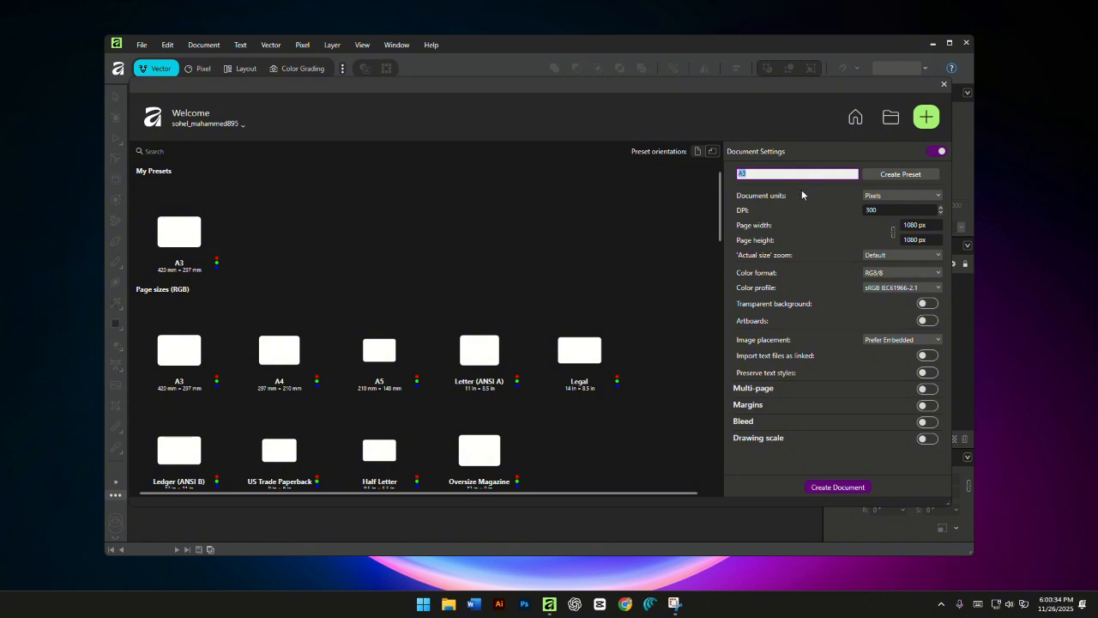
left_click(899, 197)
left_click(899, 208)
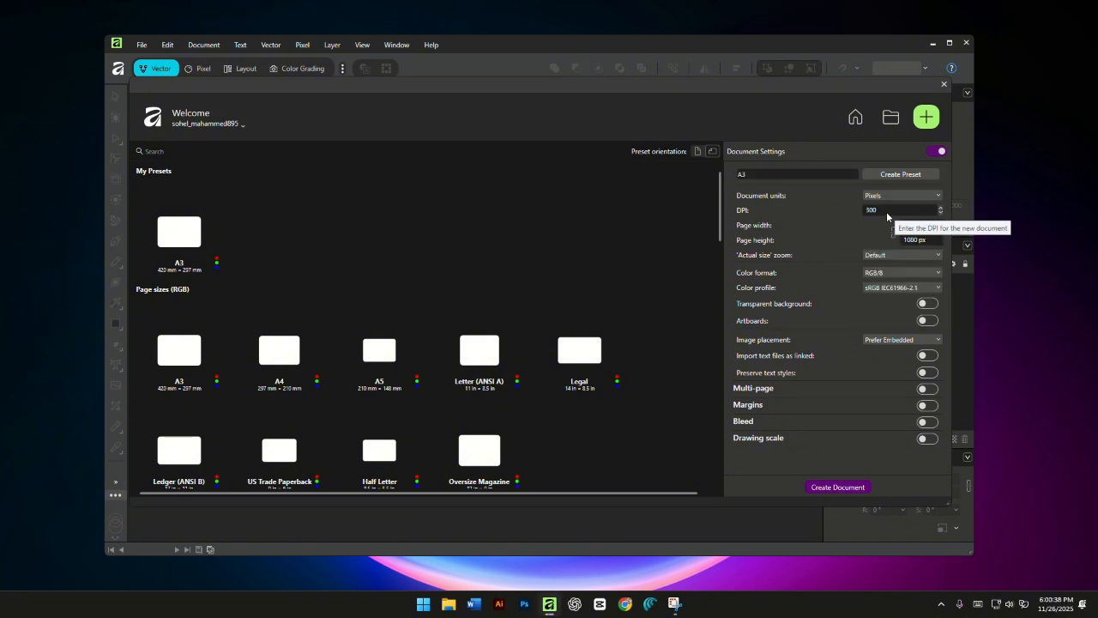
left_click(897, 211)
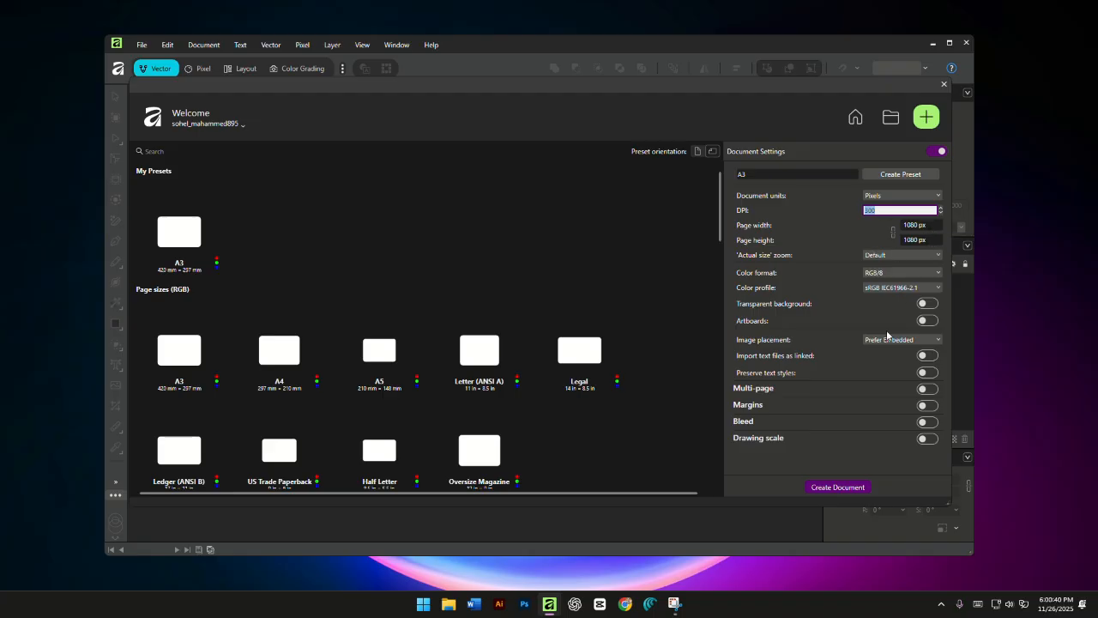
left_click(833, 488)
left_click(833, 488)
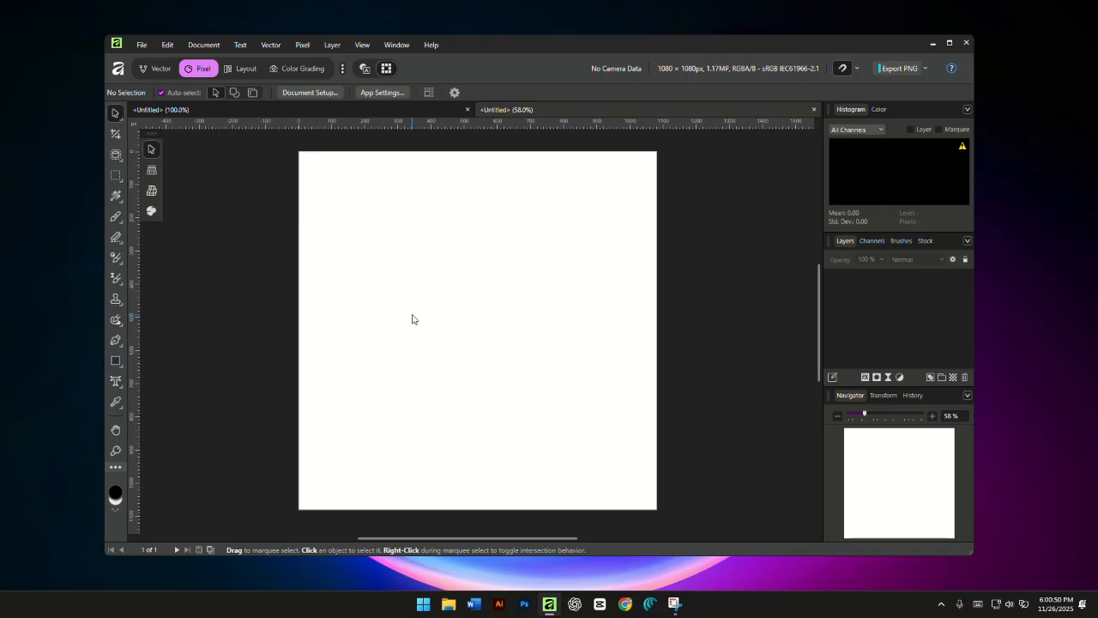
left_click(372, 108)
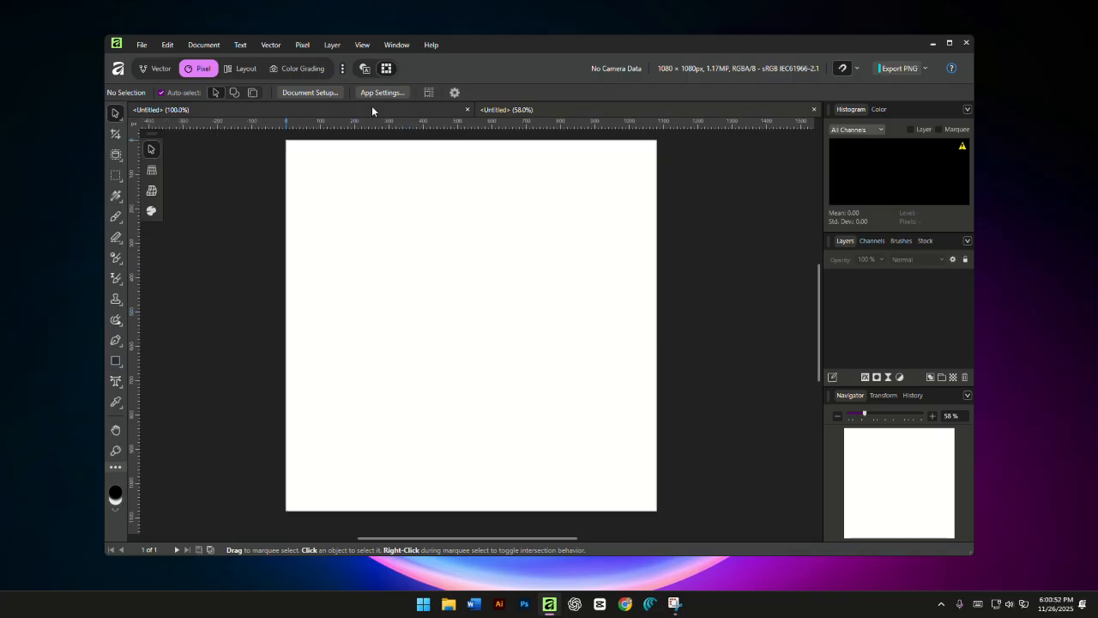
left_click(813, 109)
- Hide the document rulers and turn them back on
left_click(360, 44)
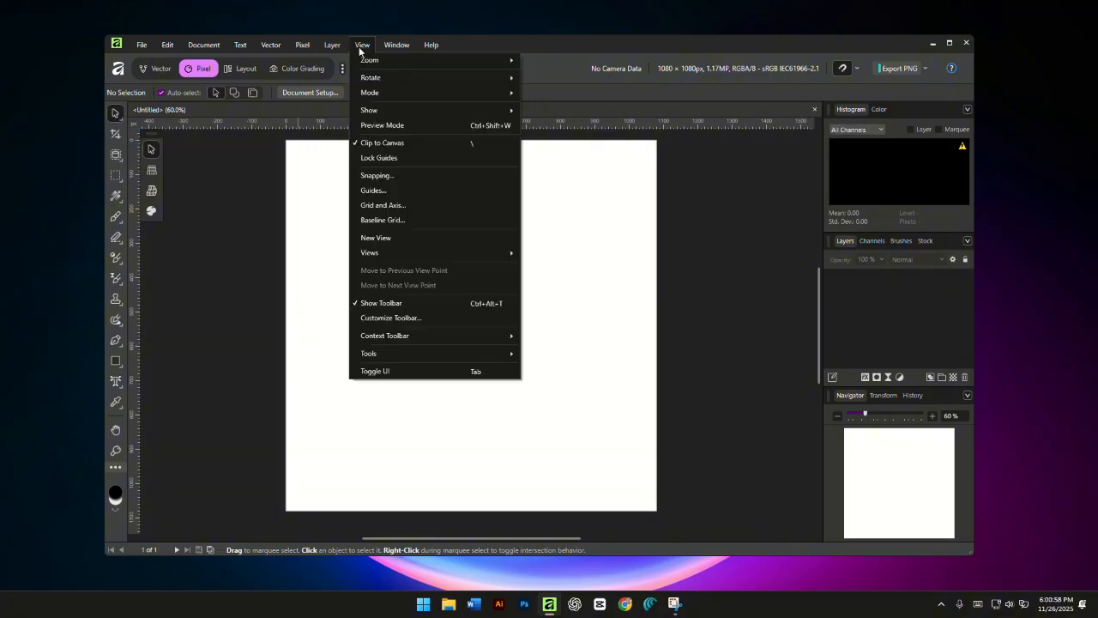
mouse_move(396, 118)
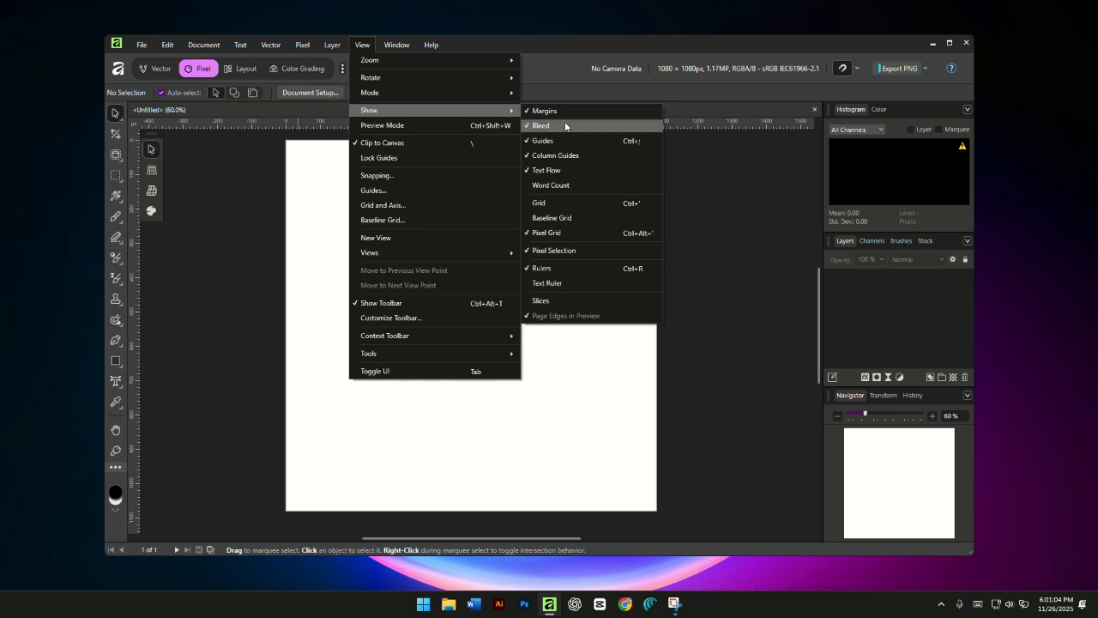
left_click(561, 270)
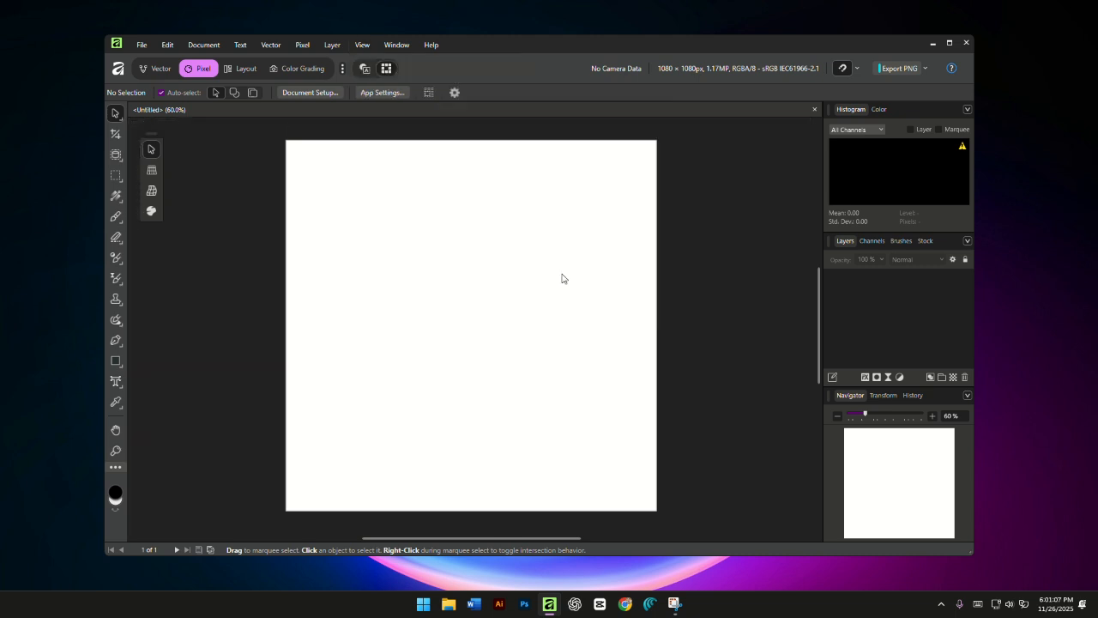
left_click(355, 47)
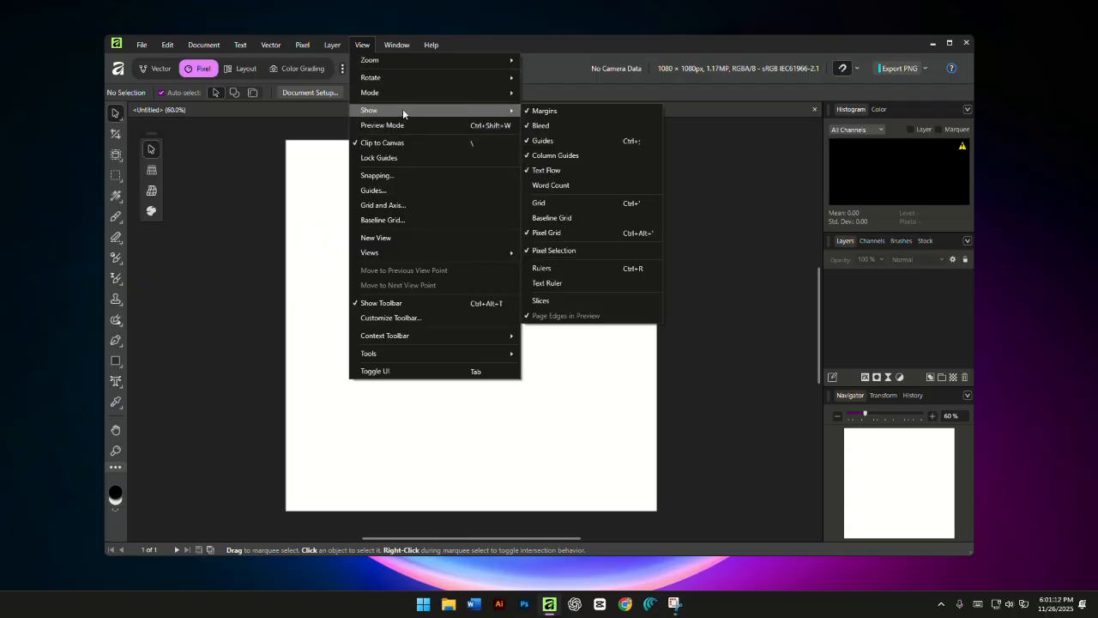
left_click(586, 267)
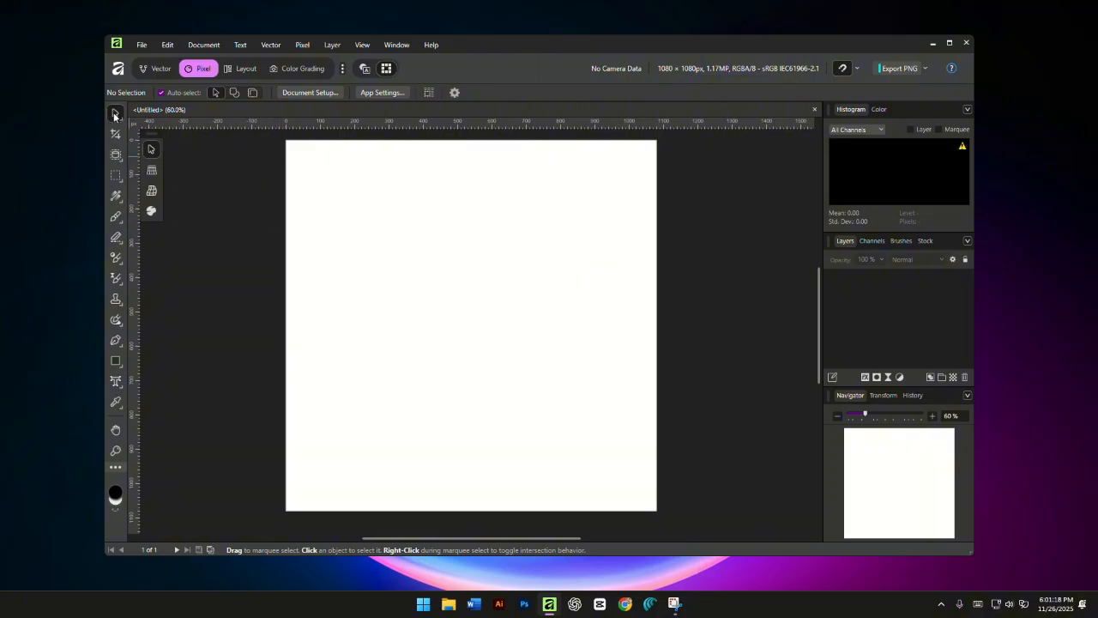
- Look through the Vector, Pixel, Layout and Color Grading studios, finishing in the Vector studio
left_click(166, 71)
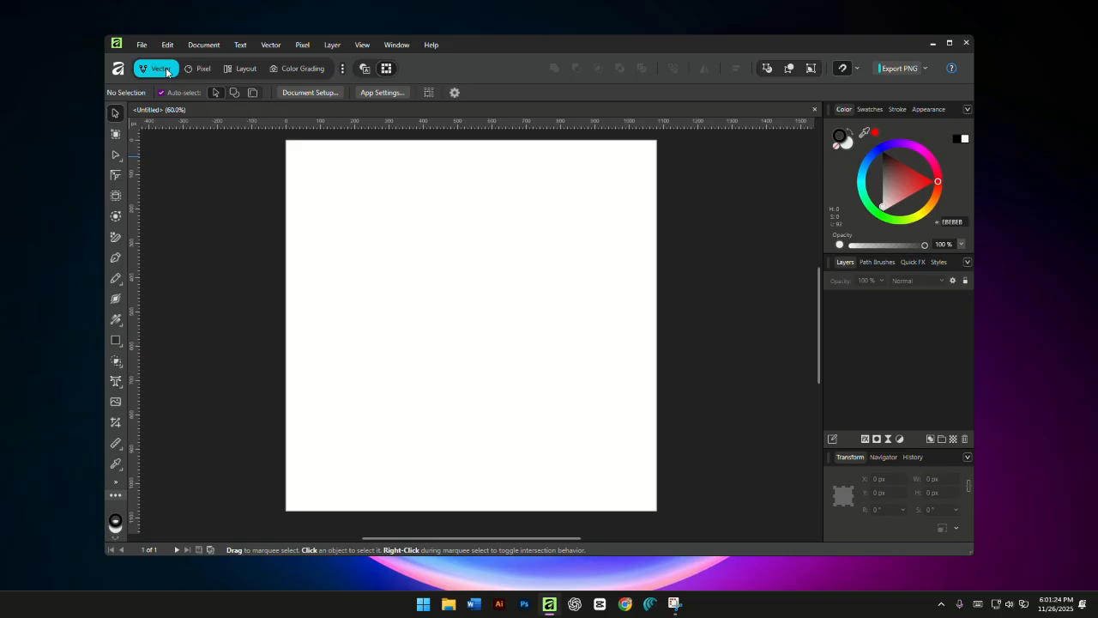
left_click(198, 70)
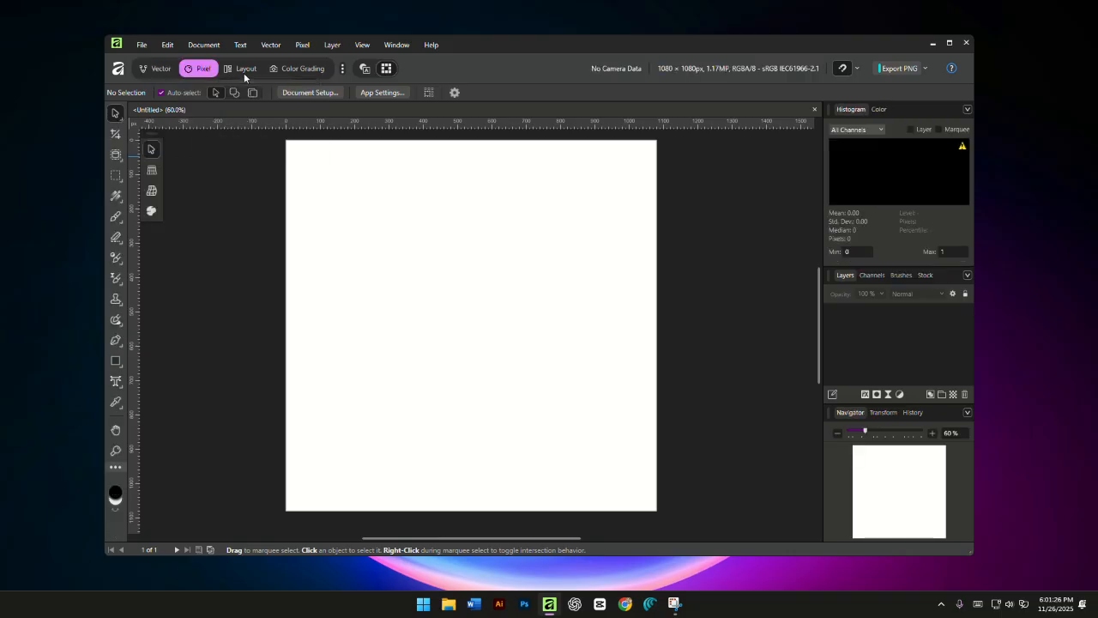
left_click(244, 71)
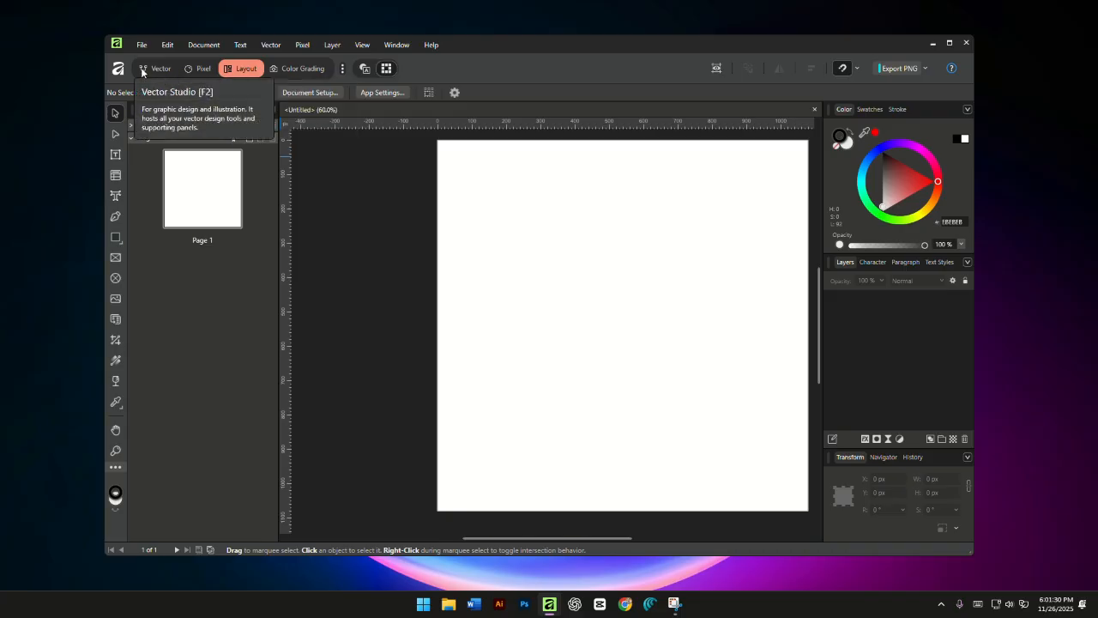
left_click(156, 72)
left_click(204, 71)
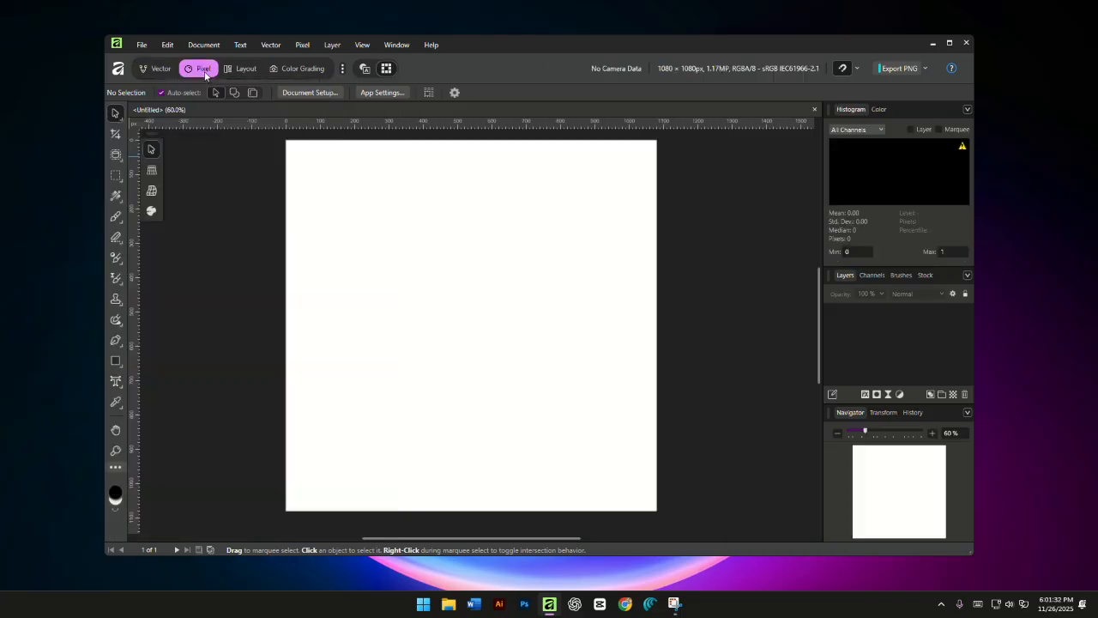
left_click(241, 71)
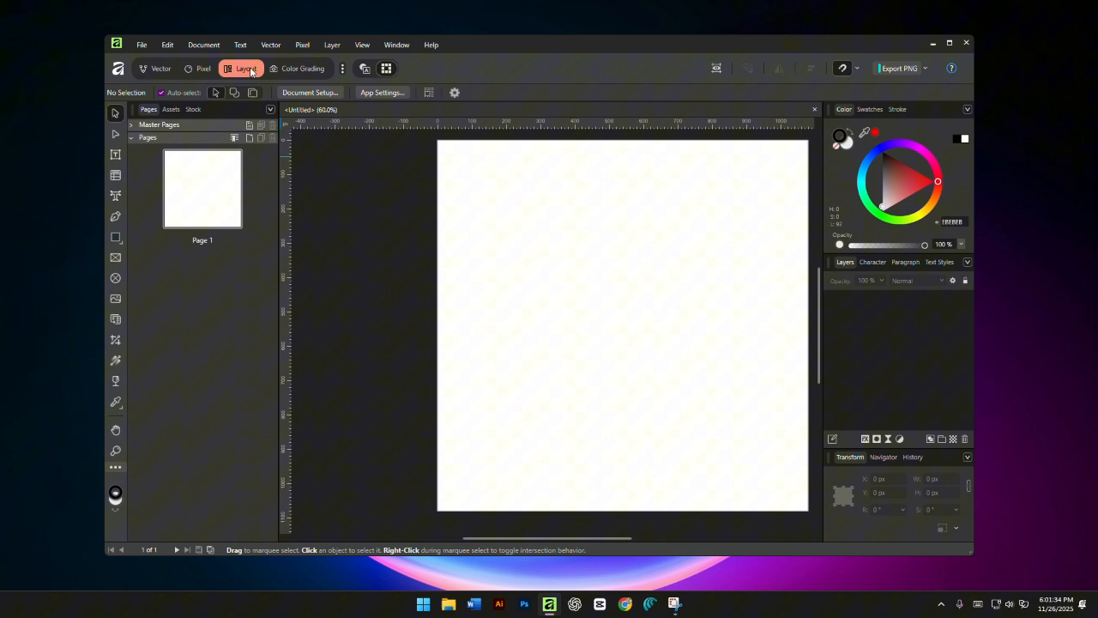
left_click(295, 68)
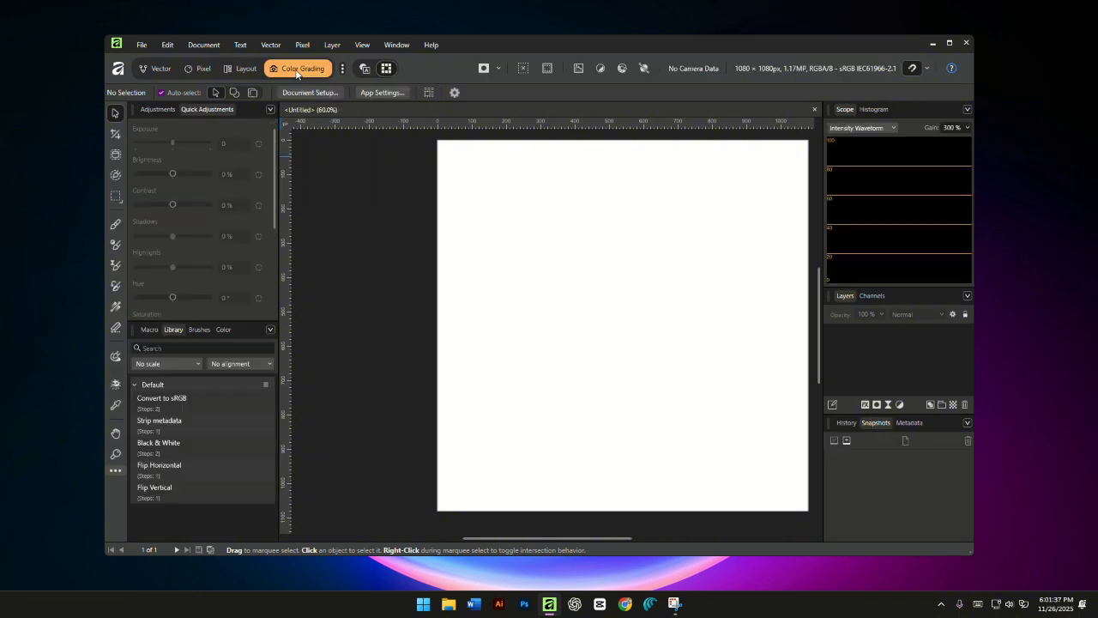
left_click(160, 68)
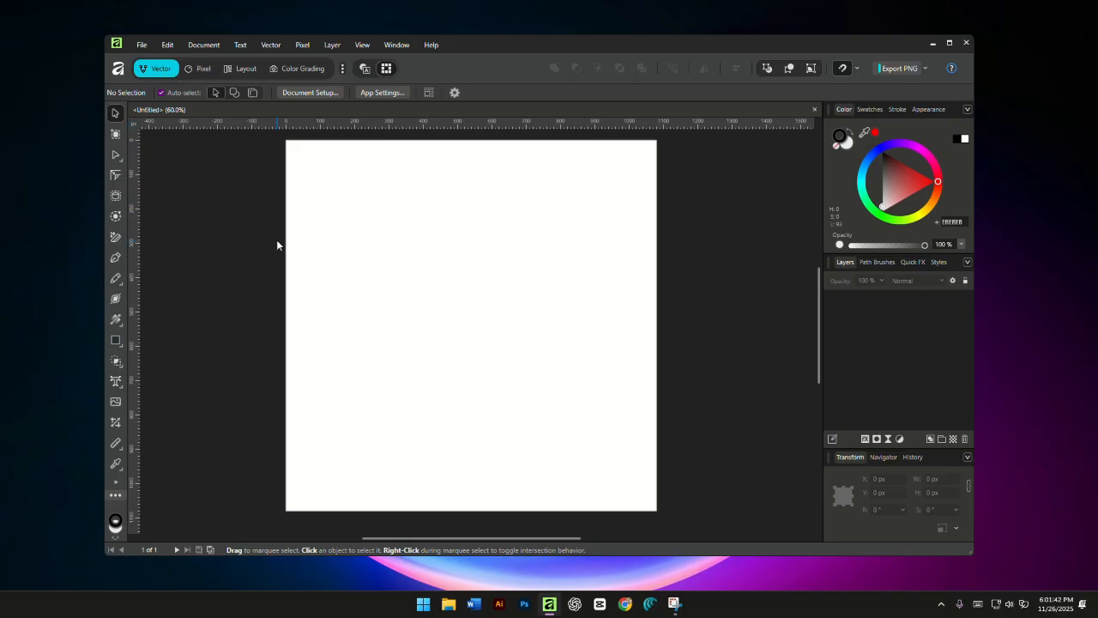
- Place IMG_20251126_172346.jpg at its default size and move it so the pinwheel sketch is centred on the page
left_click(114, 408)
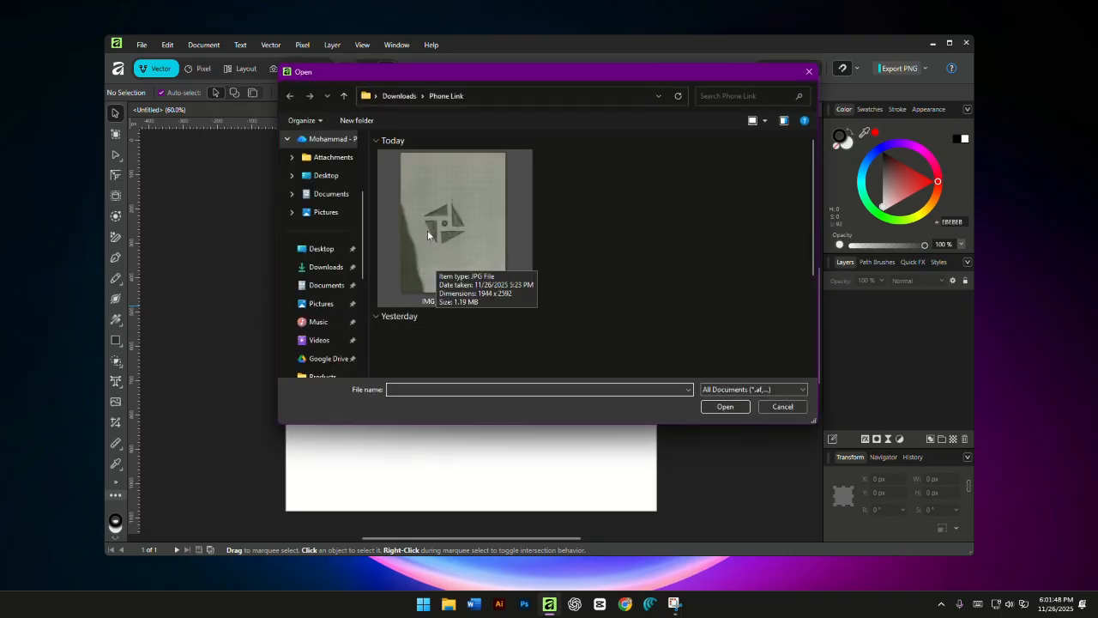
left_click(479, 230)
left_click(725, 406)
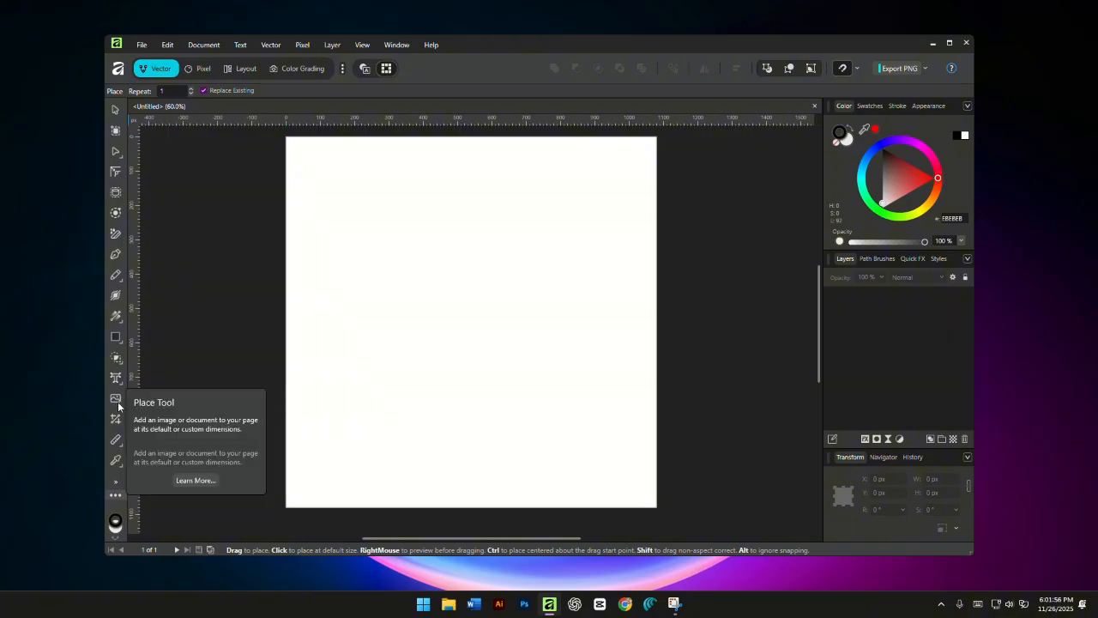
left_click(142, 45)
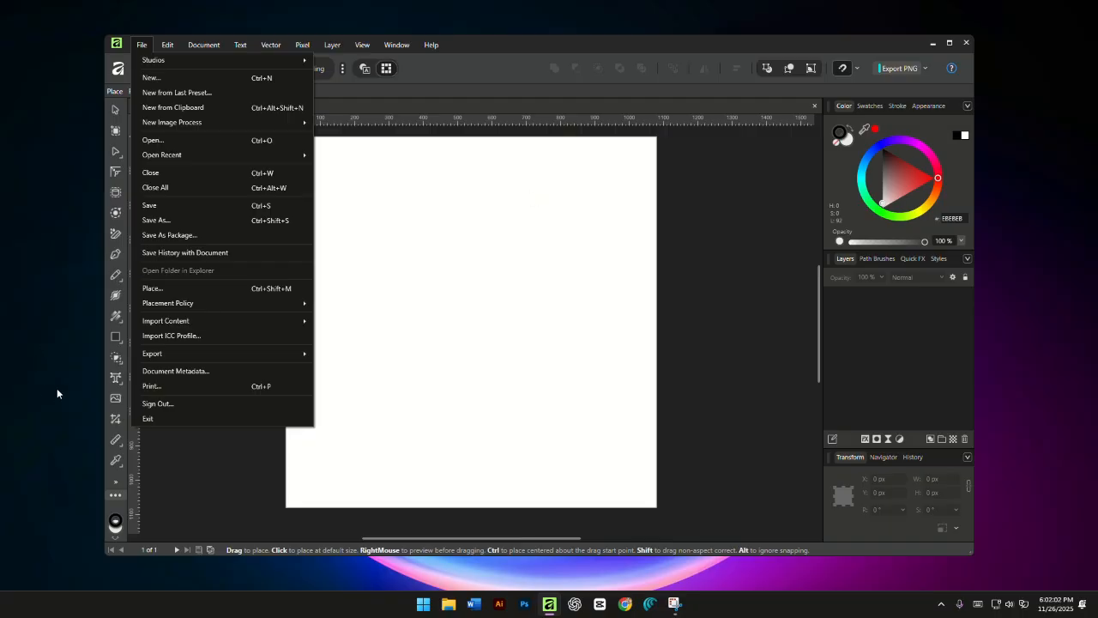
left_click(157, 476)
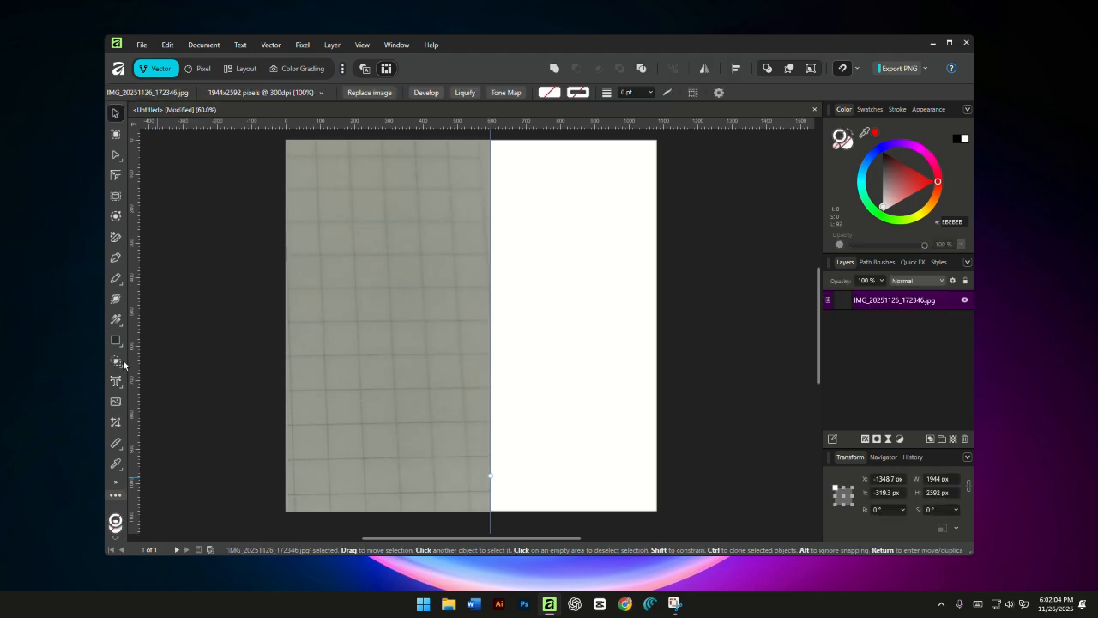
mouse_move(430, 364)
left_mouse_down()
mouse_move(610, 370)
mouse_move(674, 316)
mouse_move(682, 280)
left_mouse_up()
mouse_move(549, 387)
left_mouse_down()
mouse_move(686, 292)
mouse_move(662, 309)
left_mouse_up()
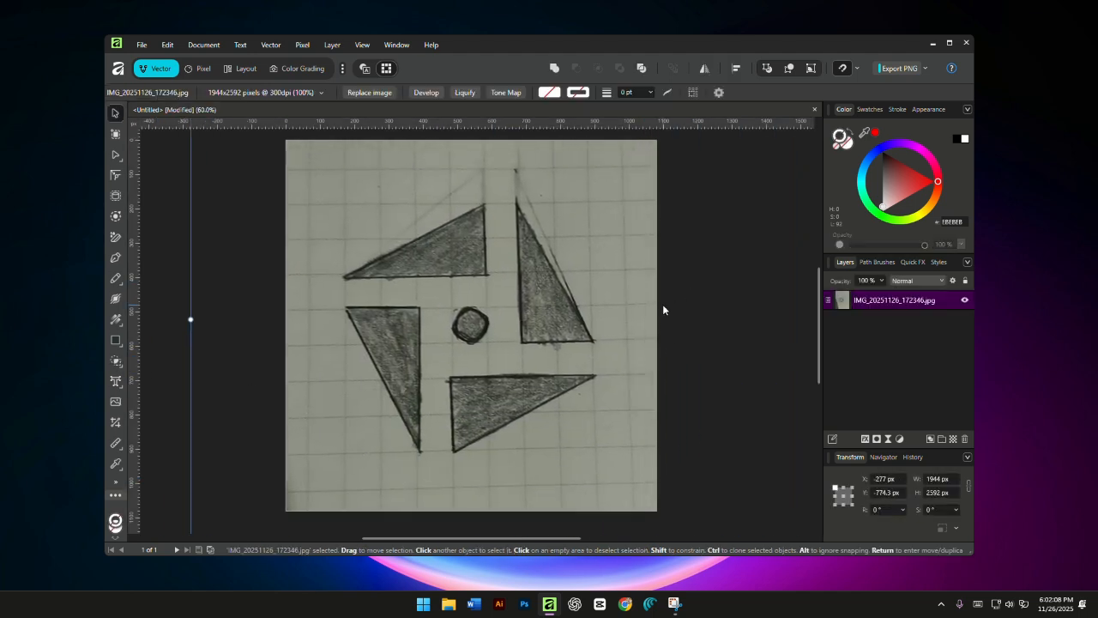
- Shift the placed sketch image slightly on the page to about X -295.3 px, Y -756 px
key("space")
left_click_drag(610, 387, 600, 355)
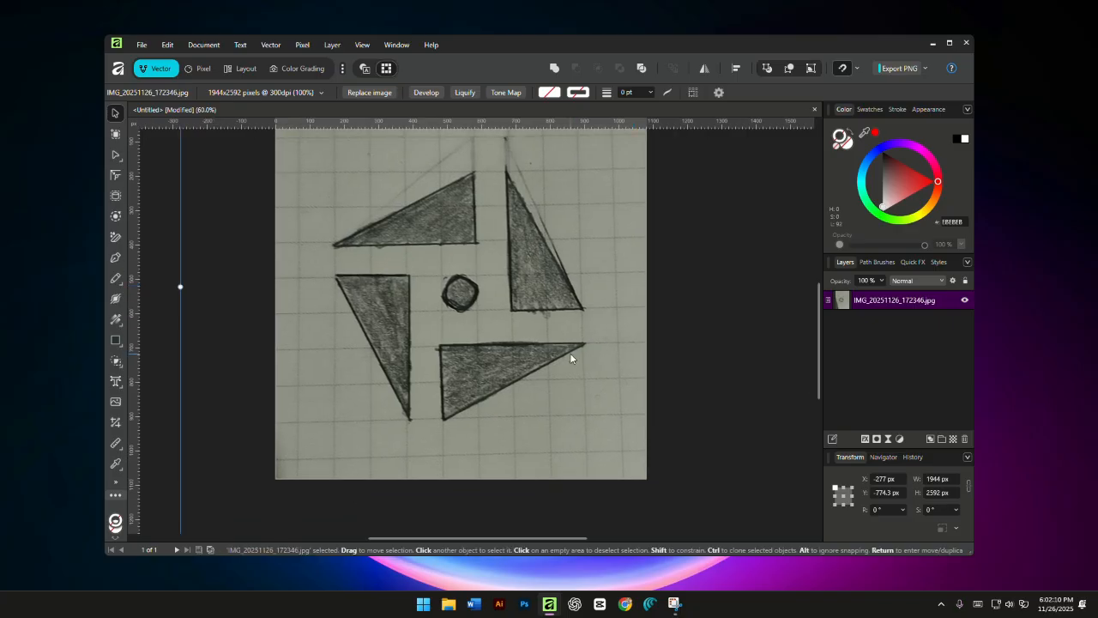
right_click(565, 352)
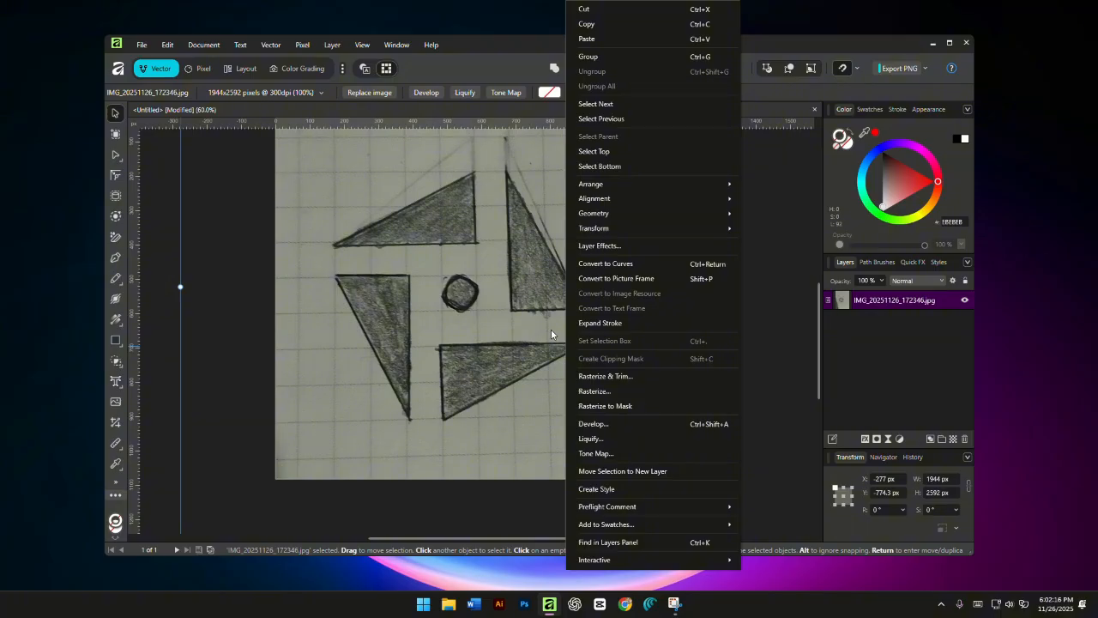
left_click_drag(547, 330, 541, 336)
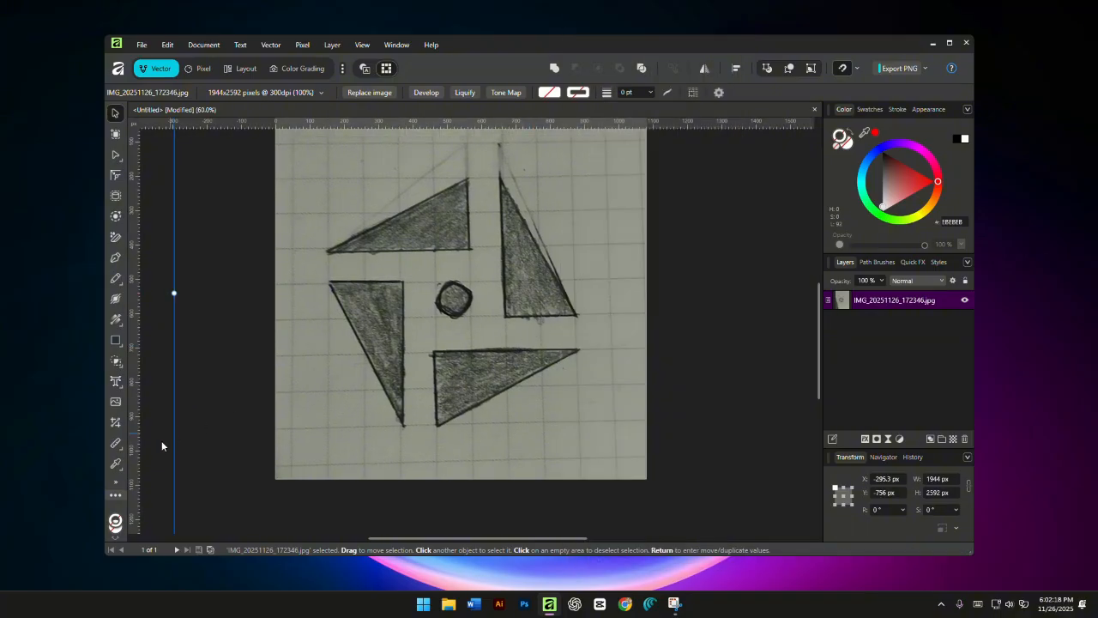
- Crop the sketch image closely around the pinwheel with the vector crop, leaving an area of about 797 × 807 px
left_click(115, 426)
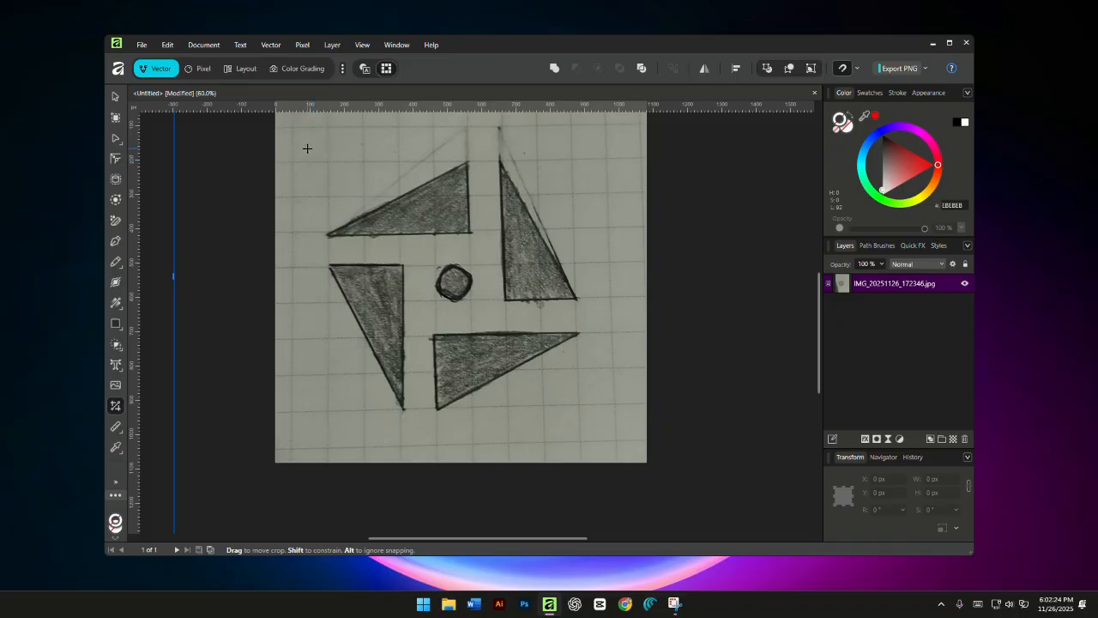
scroll(460, 317, "down", 5)
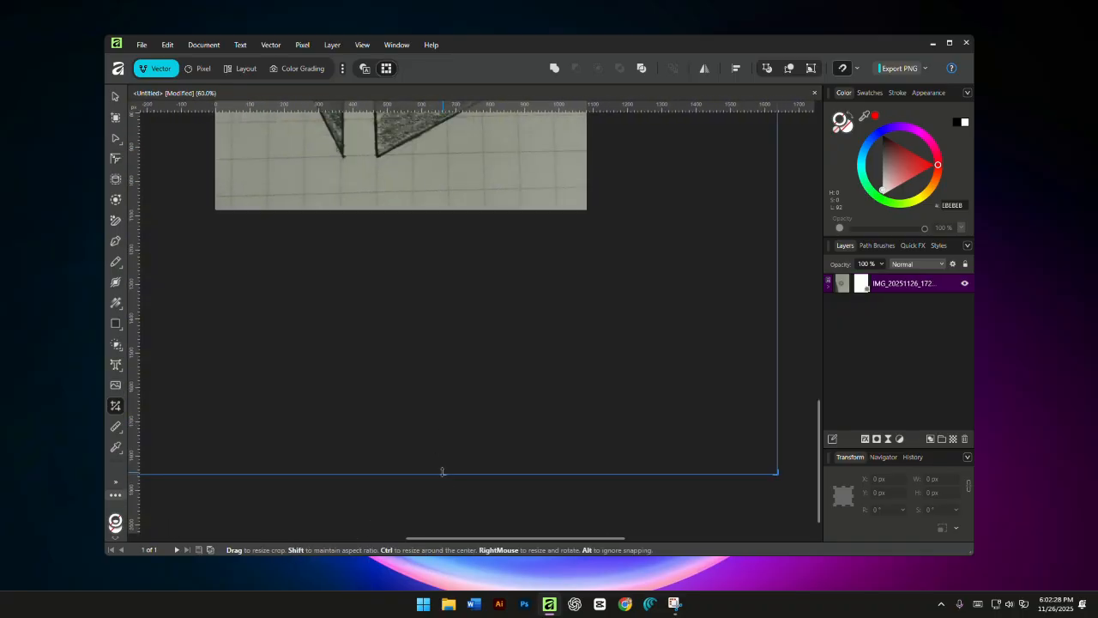
left_click_drag(443, 472, 443, 172)
left_click_drag(372, 138, 460, 333)
left_click_drag(246, 189, 388, 199)
left_click_drag(671, 337, 367, 305)
left_click_drag(609, 160, 360, 163)
left_click_drag(316, 233, 506, 531)
left_click_drag(415, 171, 416, 480)
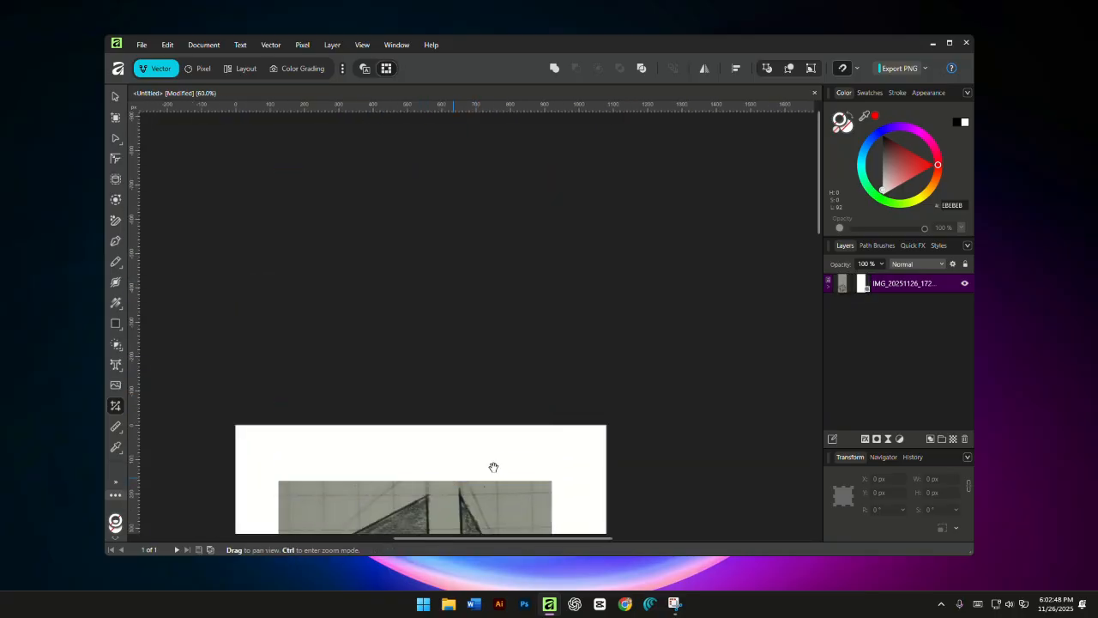
left_click_drag(493, 468, 512, 173)
key("v")
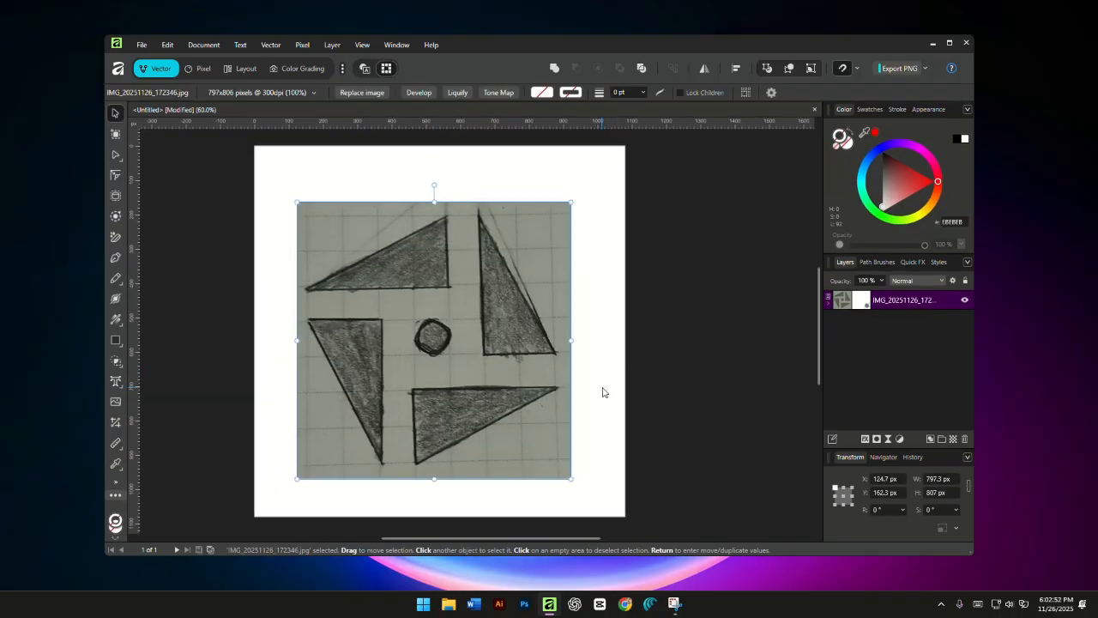
- Set the cropped sketch image's opacity to 50 % and lock its layer
left_click(603, 388)
left_click_drag(469, 388, 462, 387)
left_click(469, 388)
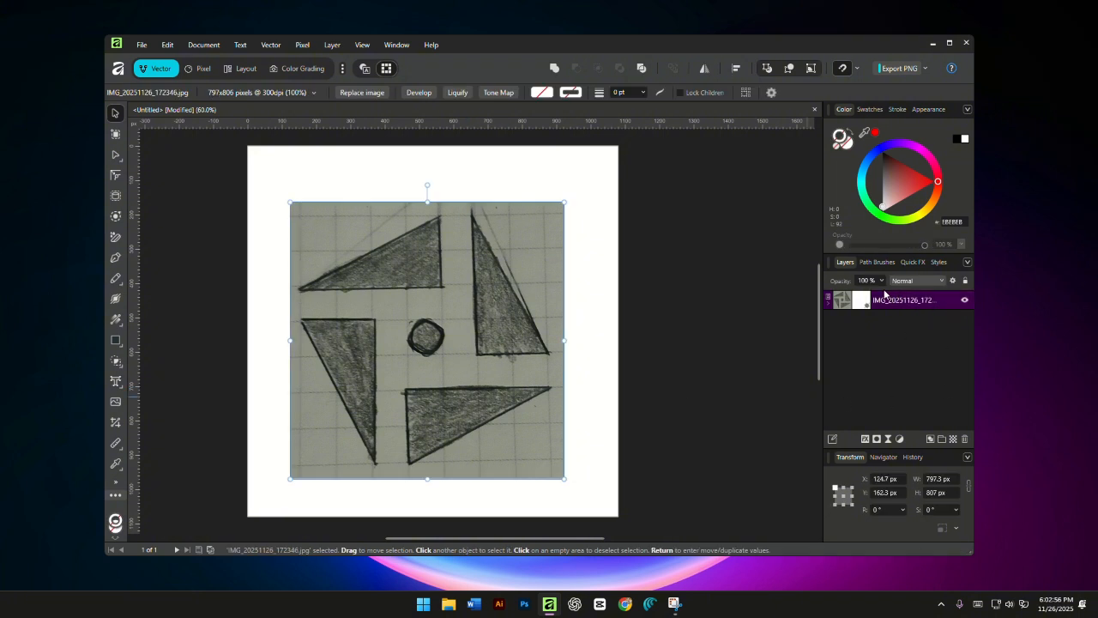
left_click(881, 282)
left_click_drag(844, 296, 845, 295)
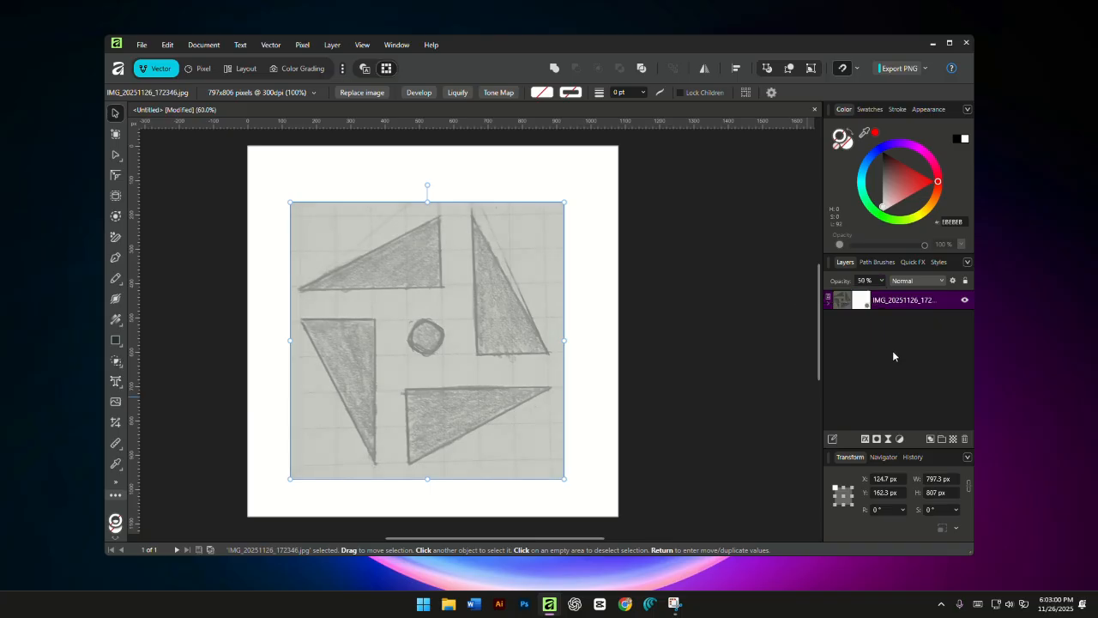
left_click(949, 300)
left_click(845, 392)
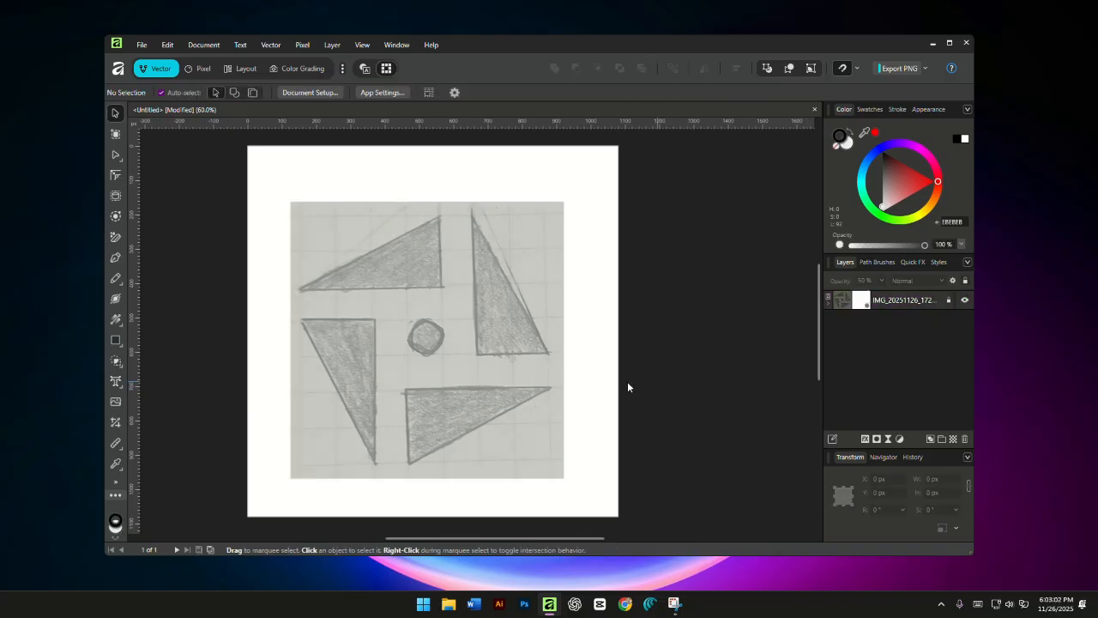
- Place six vertical guides along the vertical sides and outer corners of the sketched triangles
left_click_drag(450, 356, 481, 363)
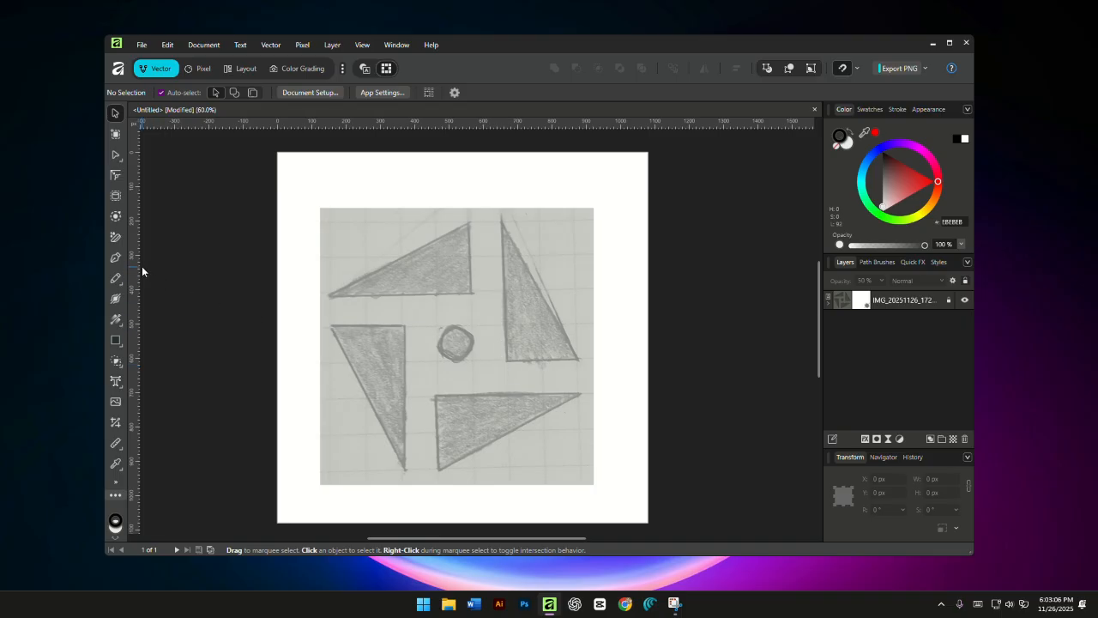
left_click_drag(141, 266, 503, 311)
left_click_drag(137, 302, 330, 310)
left_click_drag(138, 329, 470, 346)
left_click(119, 322)
left_click(115, 114)
left_click_drag(135, 343, 404, 410)
left_click_drag(136, 403, 579, 411)
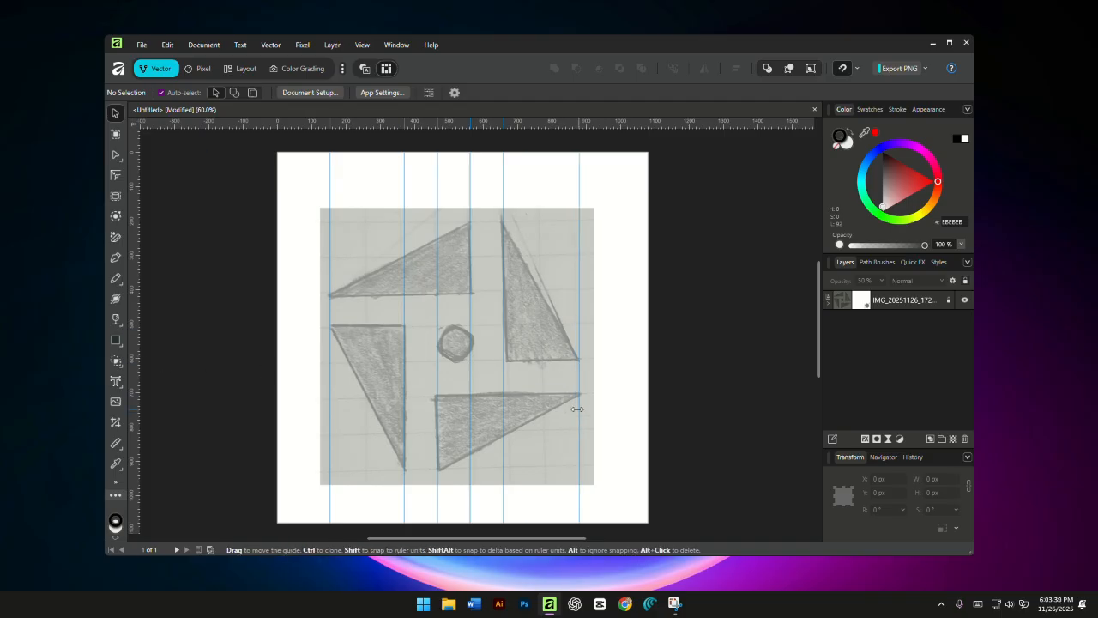
- Place six horizontal guides along the upper and lower edges of the sketched triangles
left_click_drag(455, 122, 451, 222)
left_click_drag(470, 256, 470, 256)
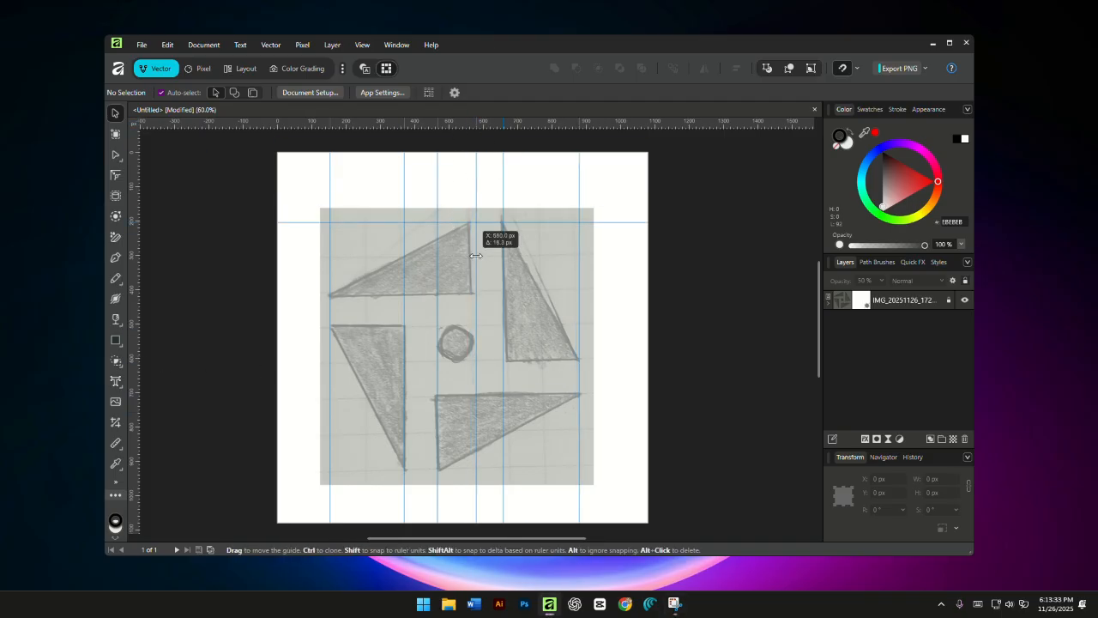
left_click_drag(487, 122, 489, 395)
left_click_drag(489, 123, 506, 359)
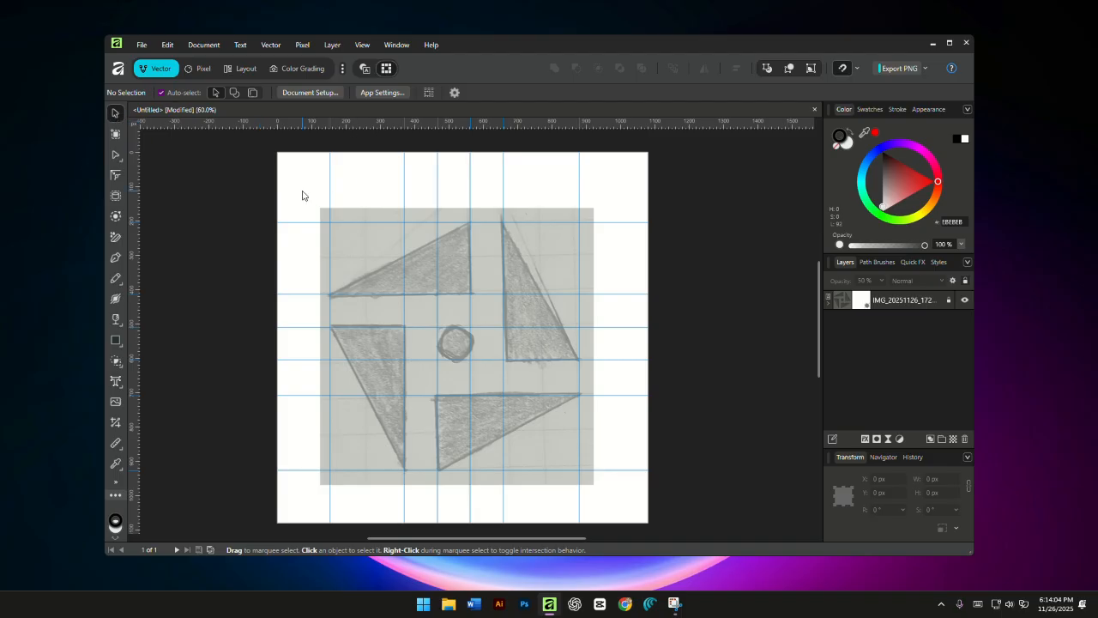
- Trace the sketch's upper-left triangle as a closed Pen tool shape, snapping its corners to the guide intersections
left_click_drag(436, 326, 424, 321)
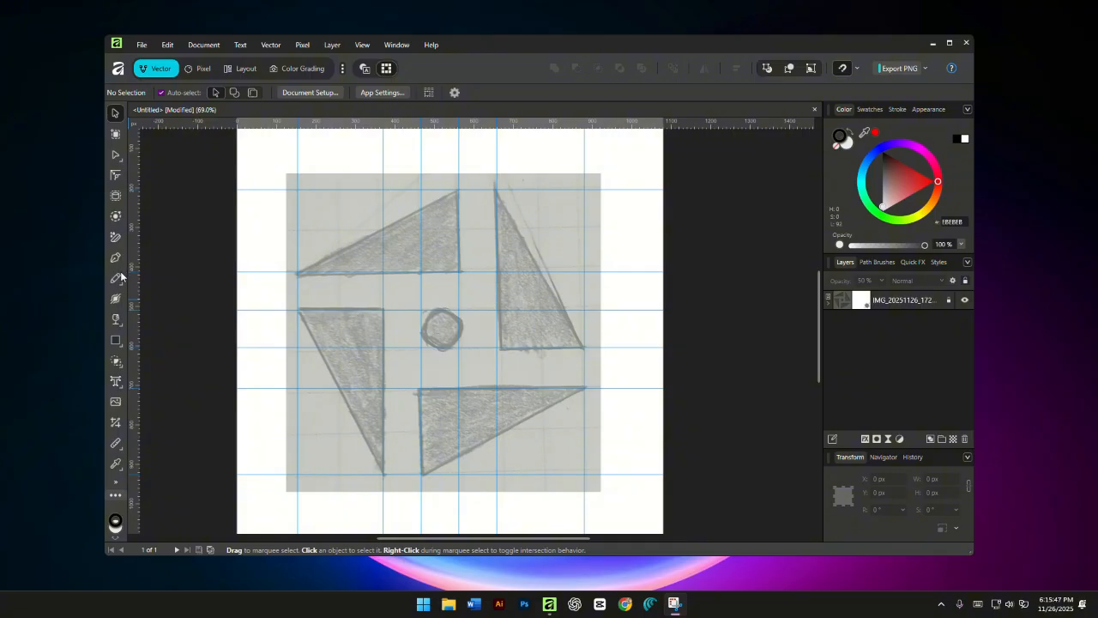
right_click(119, 260)
left_click(115, 258)
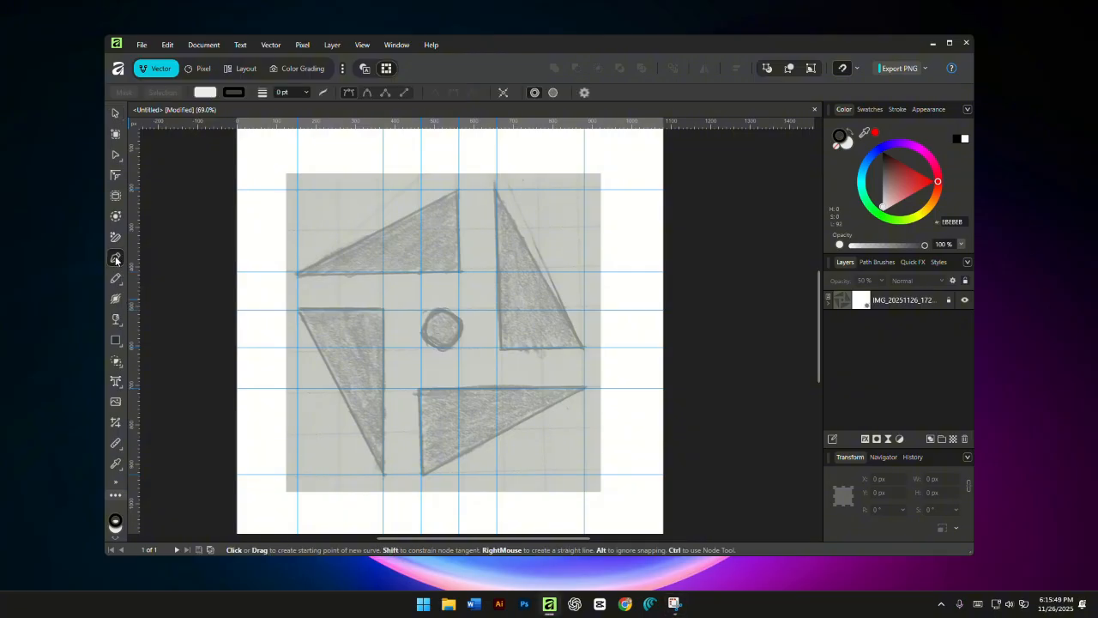
left_click(459, 189)
left_click(459, 271)
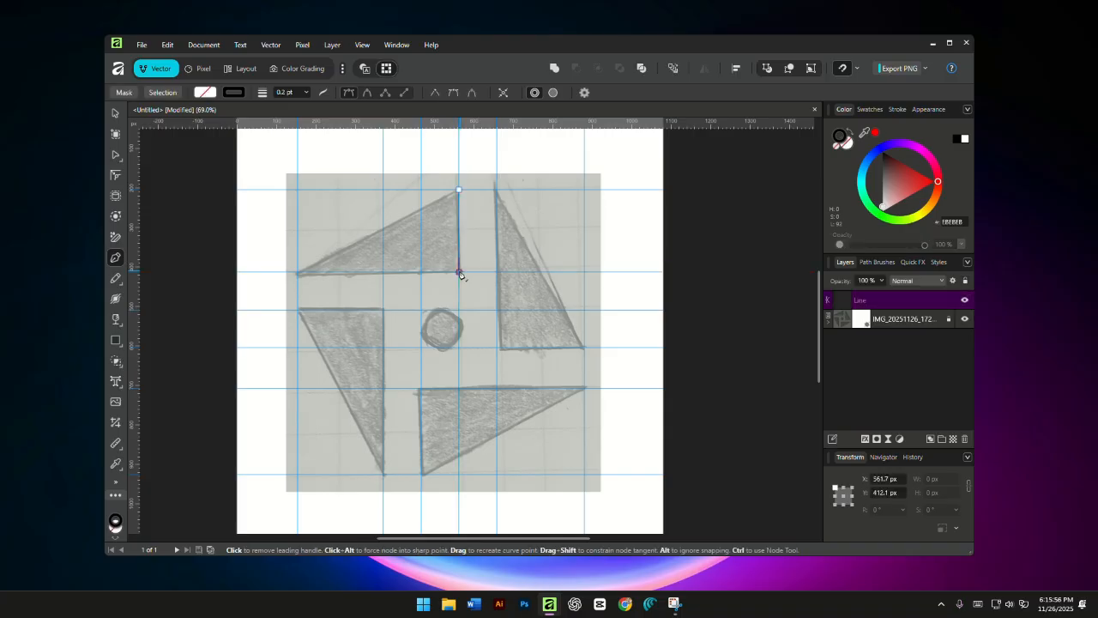
left_click(297, 273)
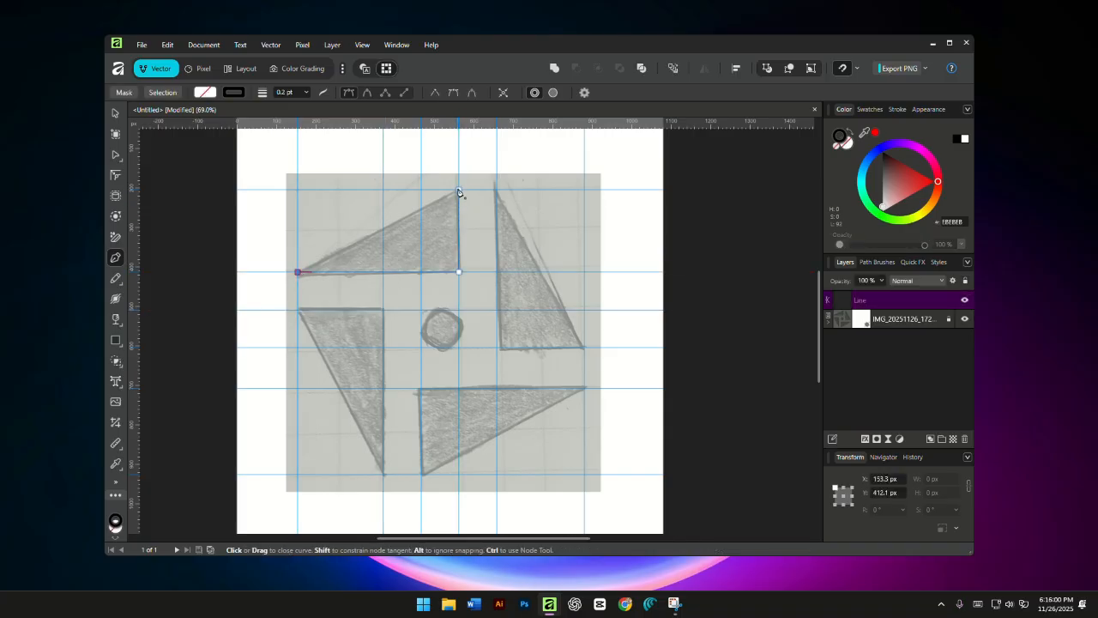
left_click(460, 191)
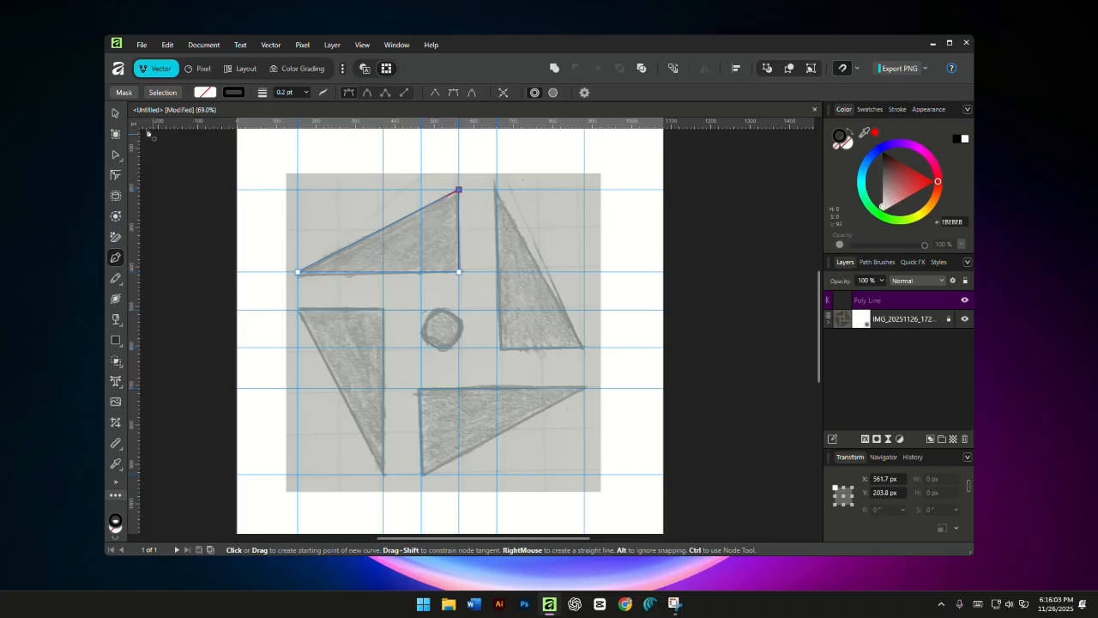
- Remove the upper-left triangle's stroke, fill it with black (000000) and deselect it
left_click(115, 114)
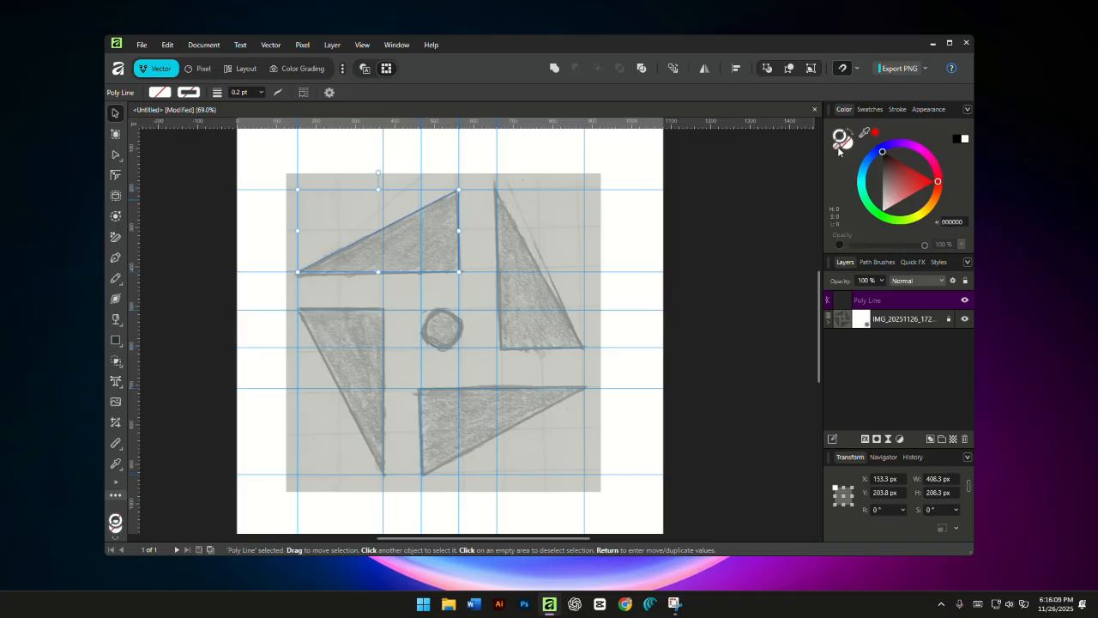
double_click(839, 141)
left_click_drag(485, 294, 566, 394)
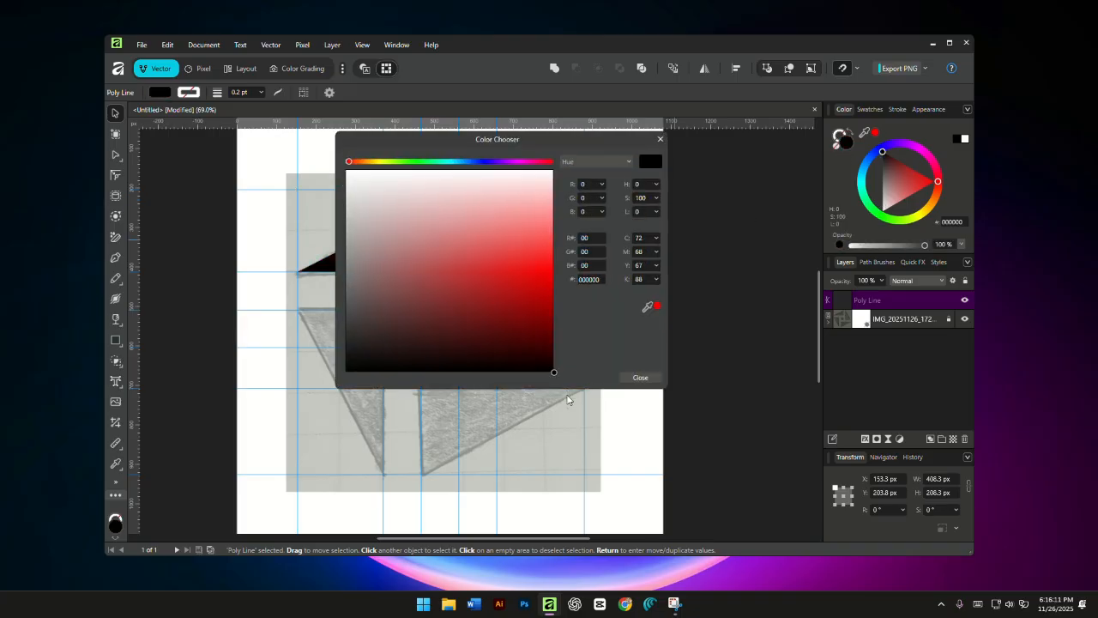
left_click(639, 378)
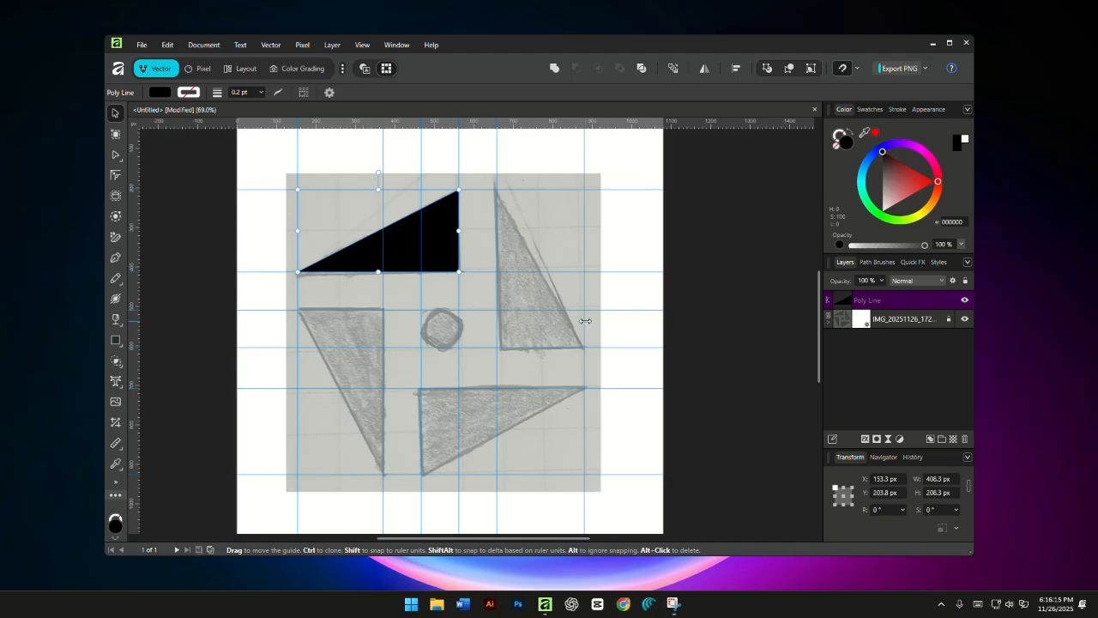
left_click(449, 280)
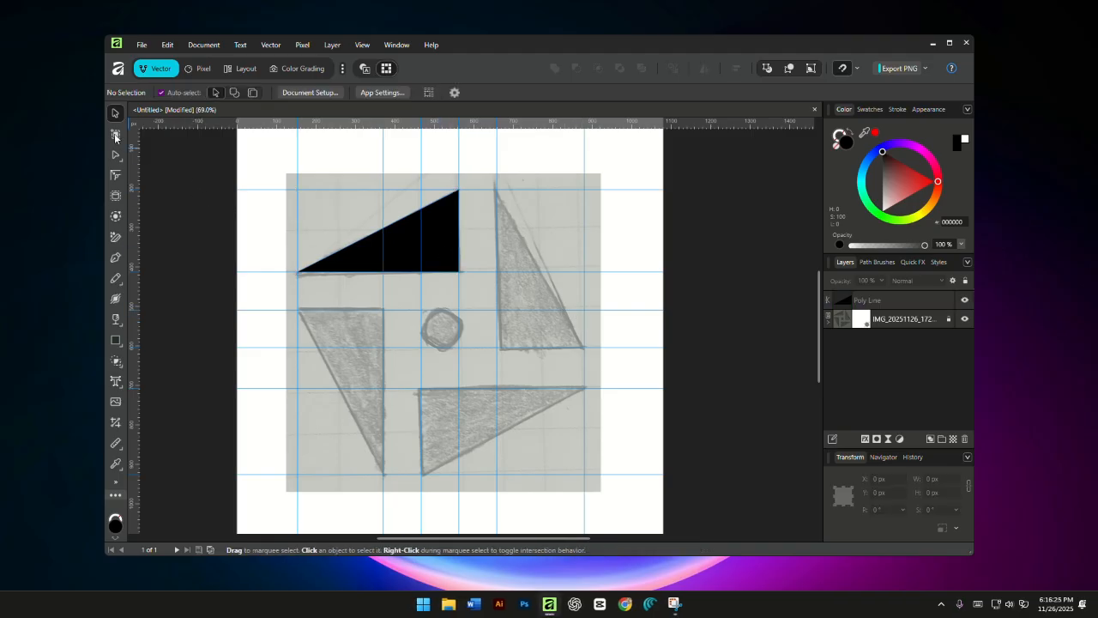
- Trace the upper-right triangle as a closed Pen tool shape with its corners on the guide intersections
left_click(115, 258)
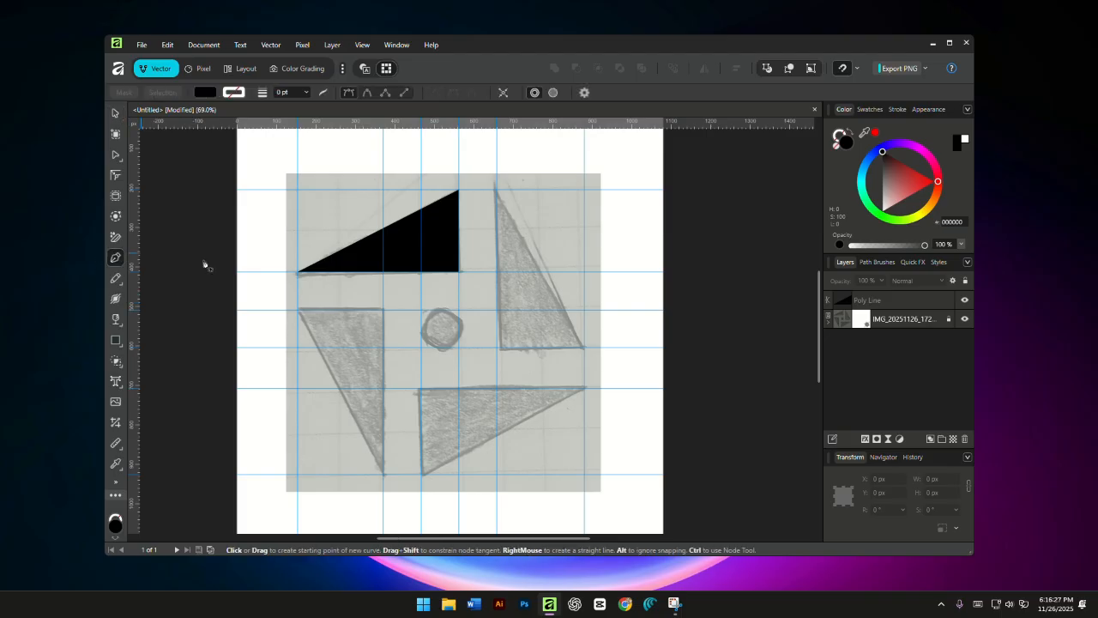
left_click(497, 191)
left_click(497, 347)
left_click(583, 348)
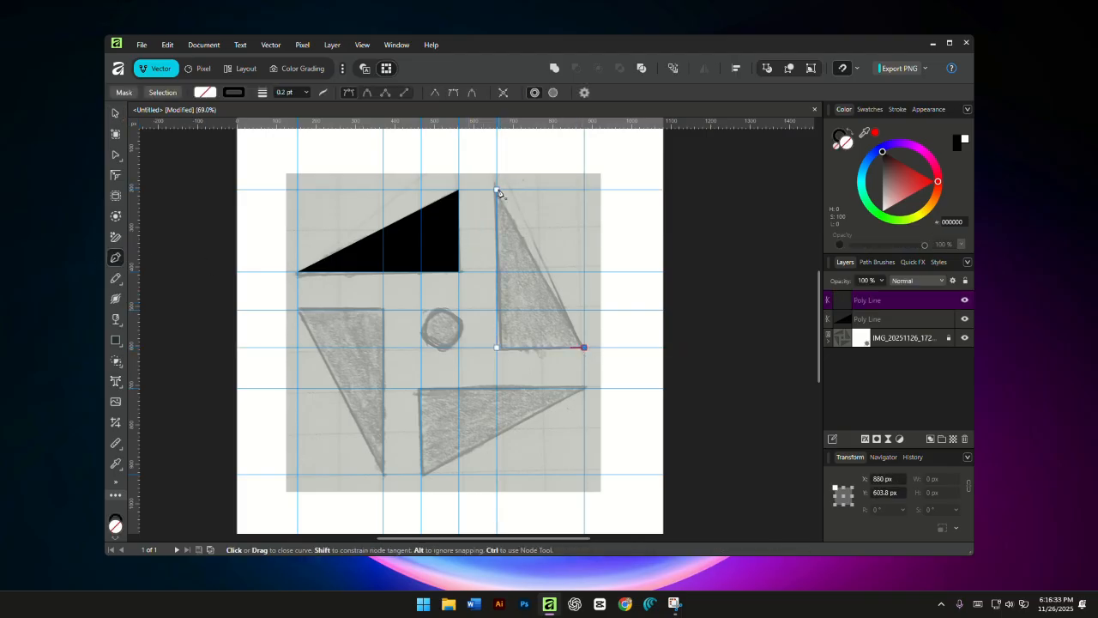
left_click(496, 190)
- Trace the lower-left and lower-right triangles as closed Pen tool shapes snapped to the guide intersections
left_click(297, 310)
left_click(383, 310)
left_click(382, 474)
left_click(297, 310)
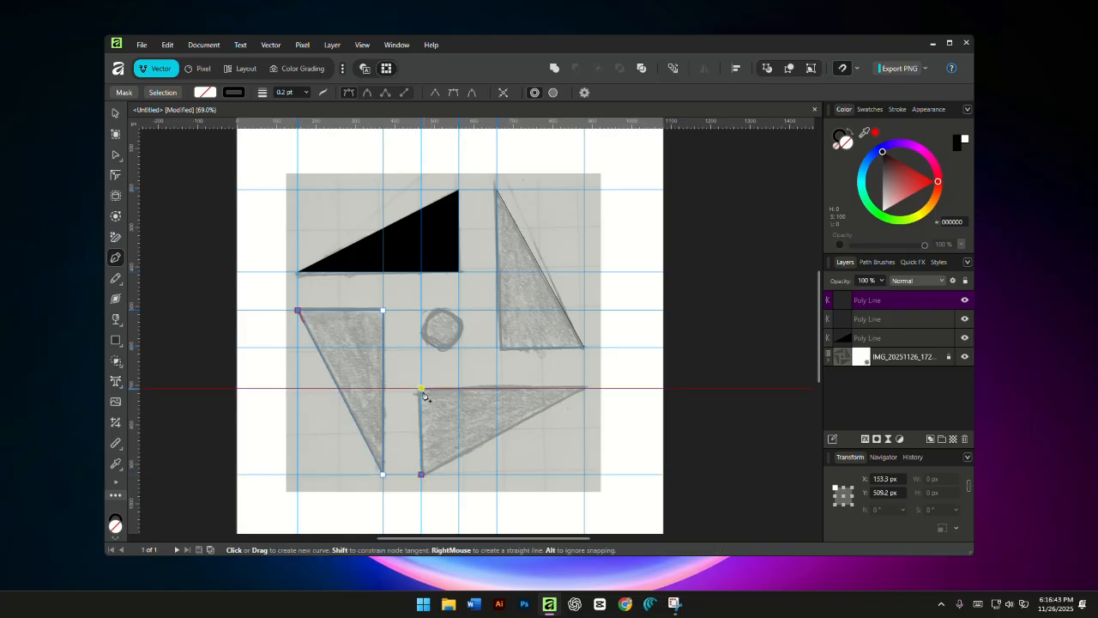
left_click(420, 388)
left_click(583, 388)
left_click(421, 474)
- Fill the lower-right triangle with black (000000)
left_click(115, 114)
double_click(846, 143)
left_click_drag(515, 335, 571, 414)
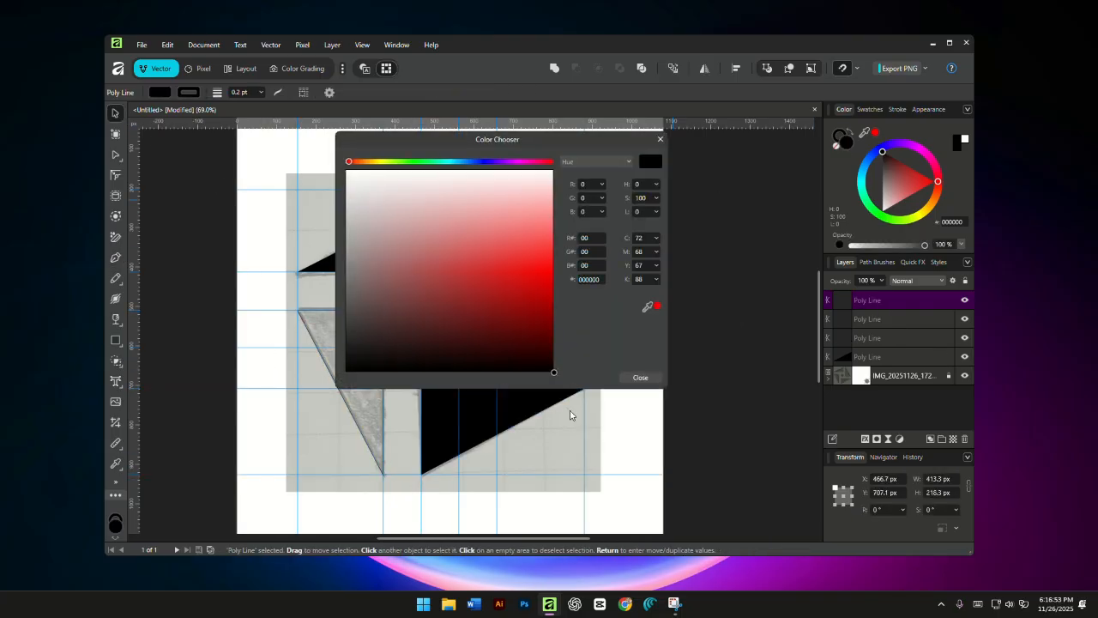
left_click(640, 377)
- Fill the lower-left triangle with black and remove its stroke
left_click(342, 395)
double_click(846, 142)
left_click_drag(515, 335, 557, 395)
left_click(639, 378)
left_click(839, 134)
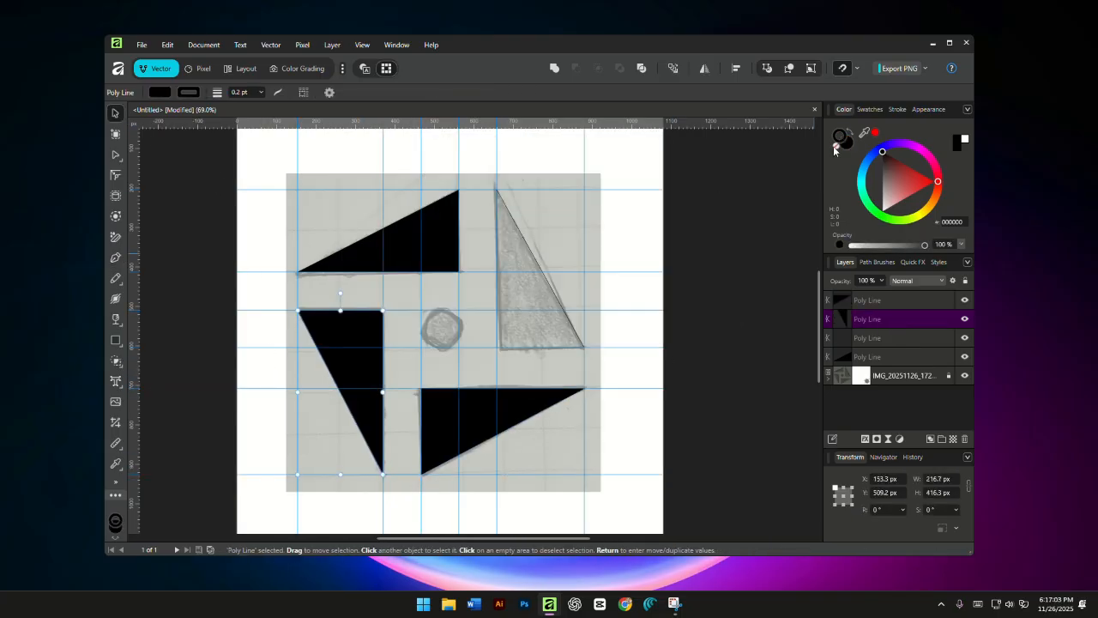
left_click(836, 146)
- Remove the upper-right triangle's stroke, fill it with black (000000) and deselect it
left_click(480, 420)
double_click(540, 270)
left_click(836, 145)
double_click(846, 143)
left_click_drag(515, 335, 558, 394)
left_click(638, 376)
left_click(115, 114)
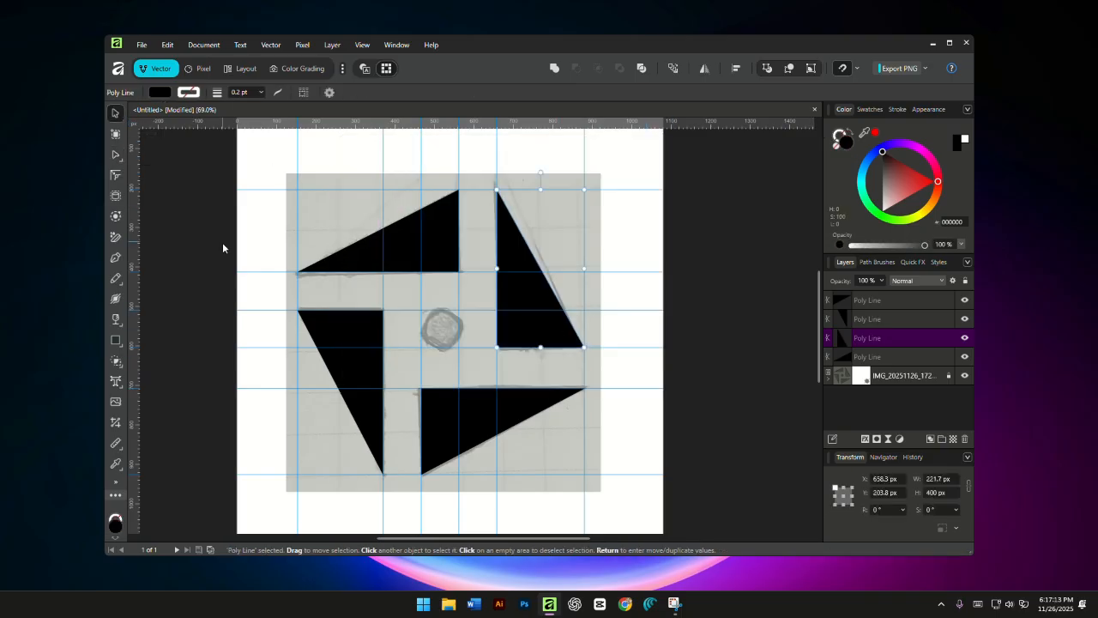
left_click(223, 244)
- Draw a black circle with the Ellipse tool over the sketched centre dot, fitted to the surrounding guides
right_click(117, 339)
left_click(165, 22)
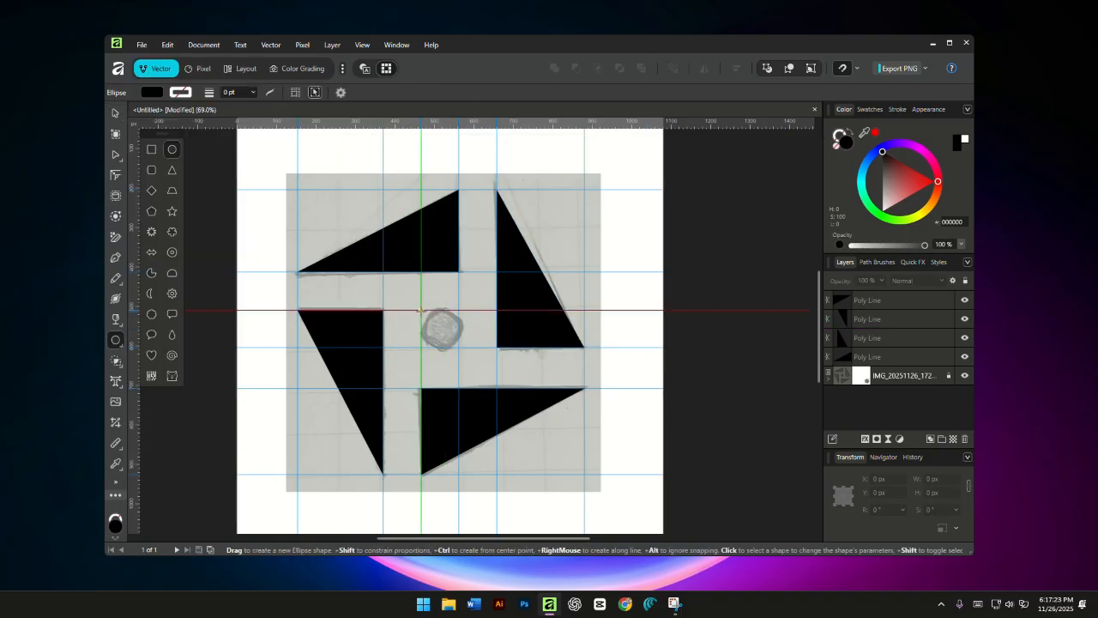
left_click_drag(421, 309, 459, 348)
left_click(115, 112)
left_click(338, 171)
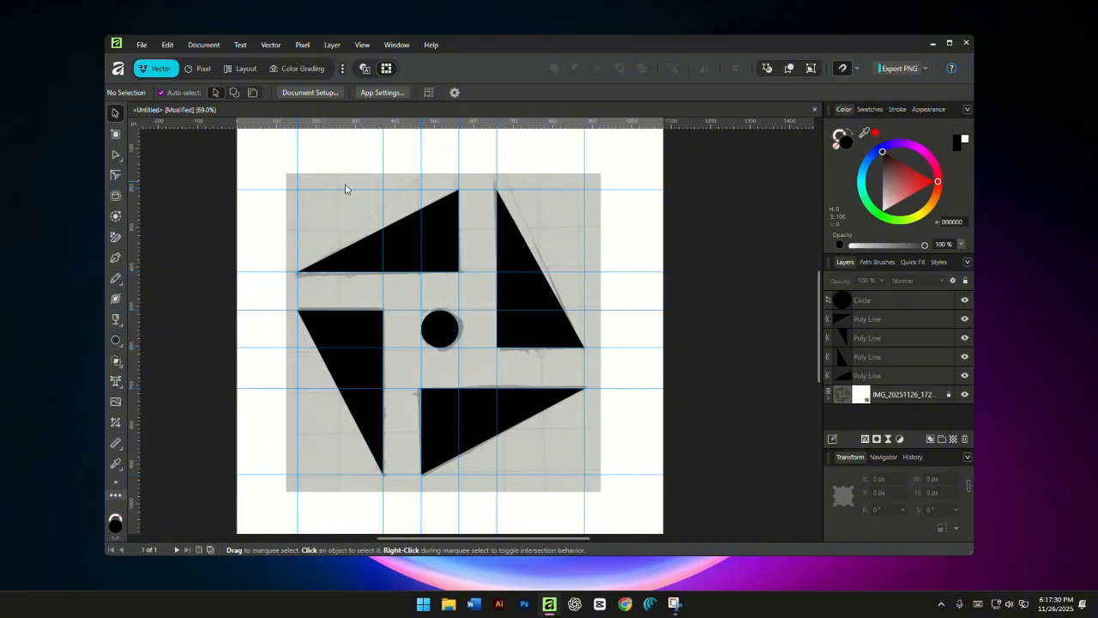
- Select the four triangles and the circle together and change their fill to blue 0D0CBF
left_click_drag(345, 189, 584, 471)
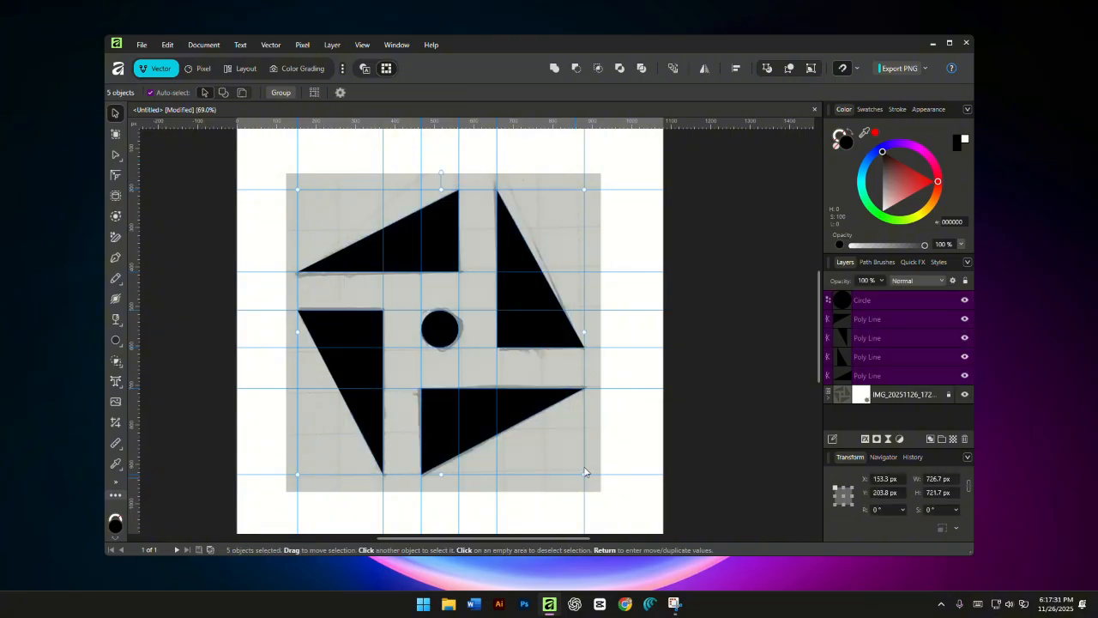
double_click(845, 146)
left_click(484, 162)
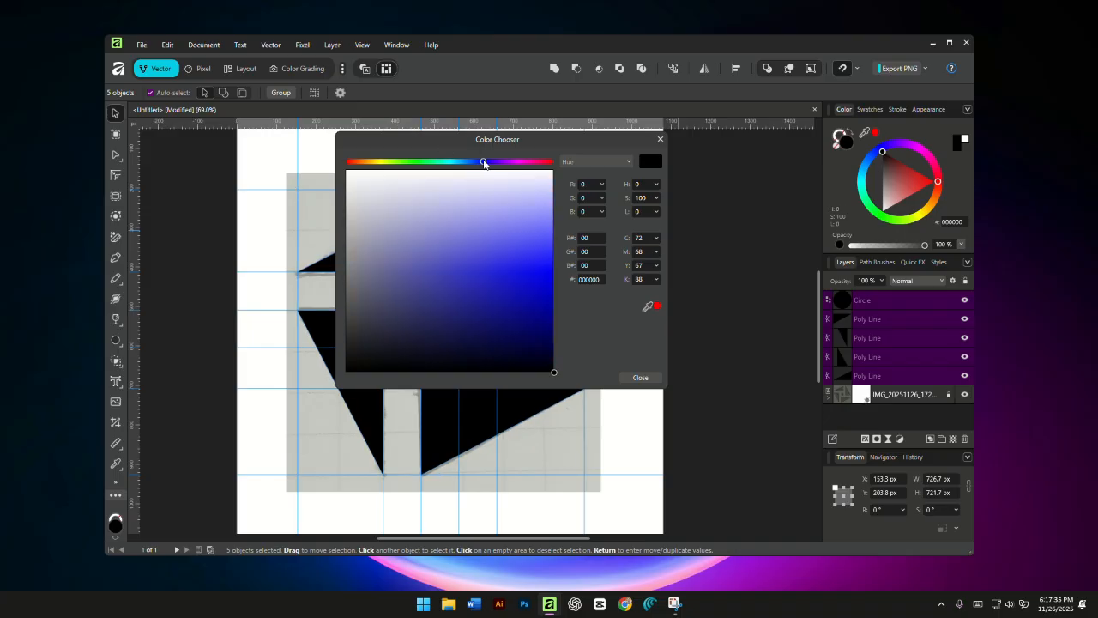
left_click(528, 292)
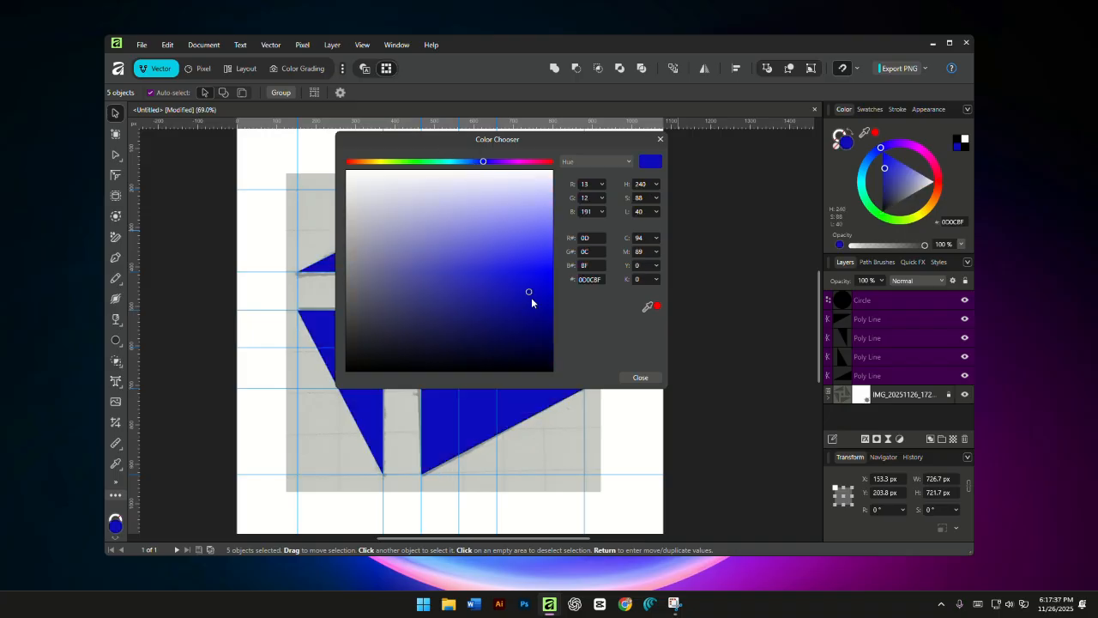
left_click(640, 377)
left_click(209, 236)
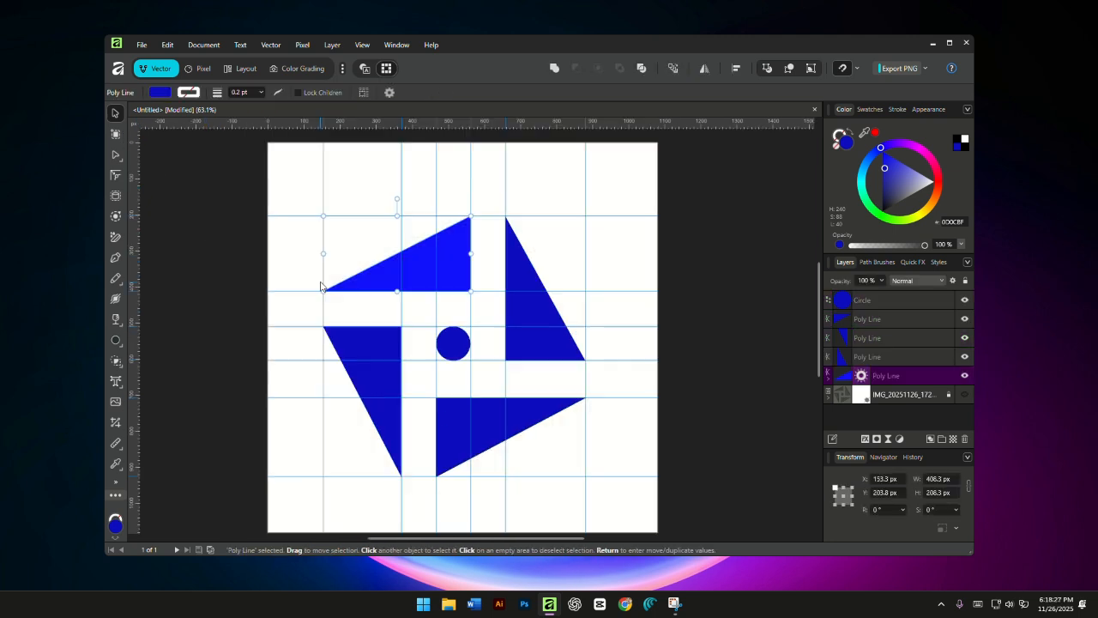
left_click(264, 276)
left_click(142, 45)
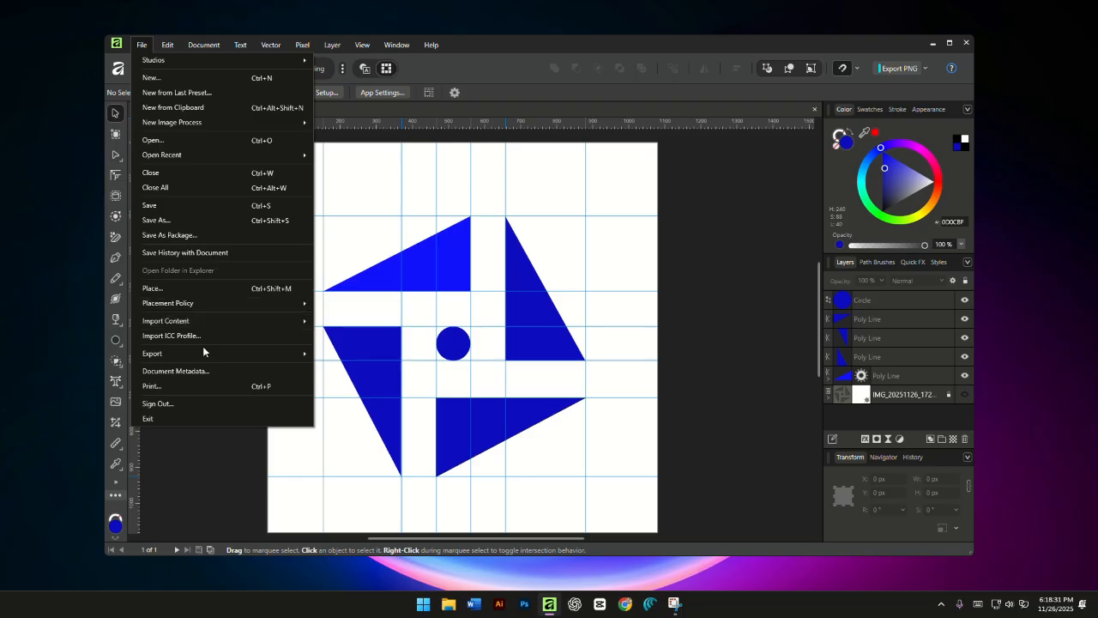
mouse_move(206, 355)
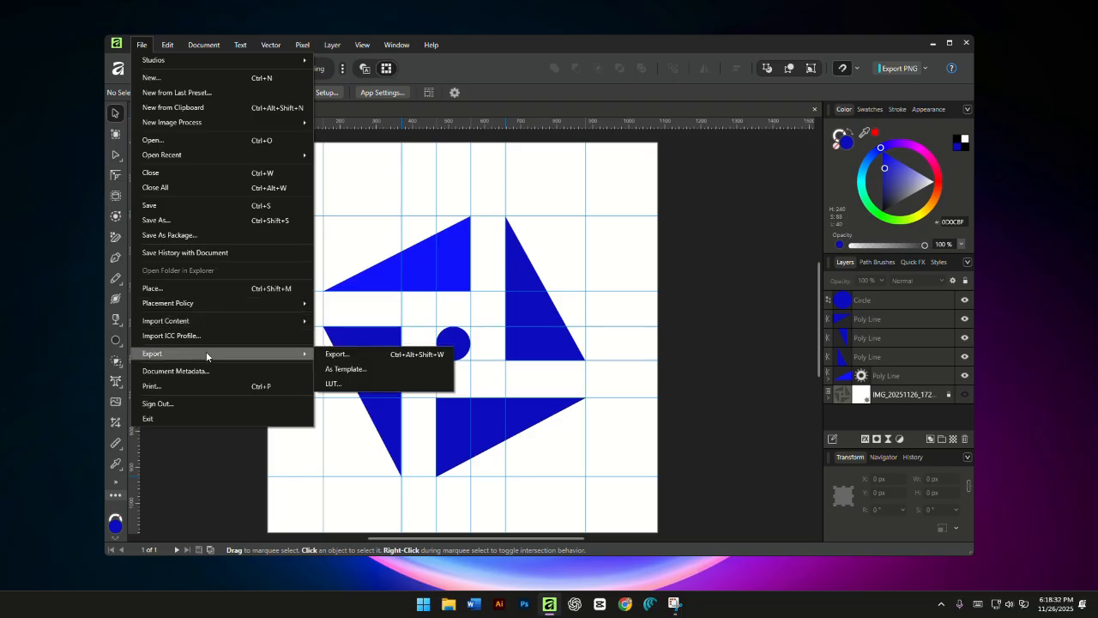
left_click(368, 368)
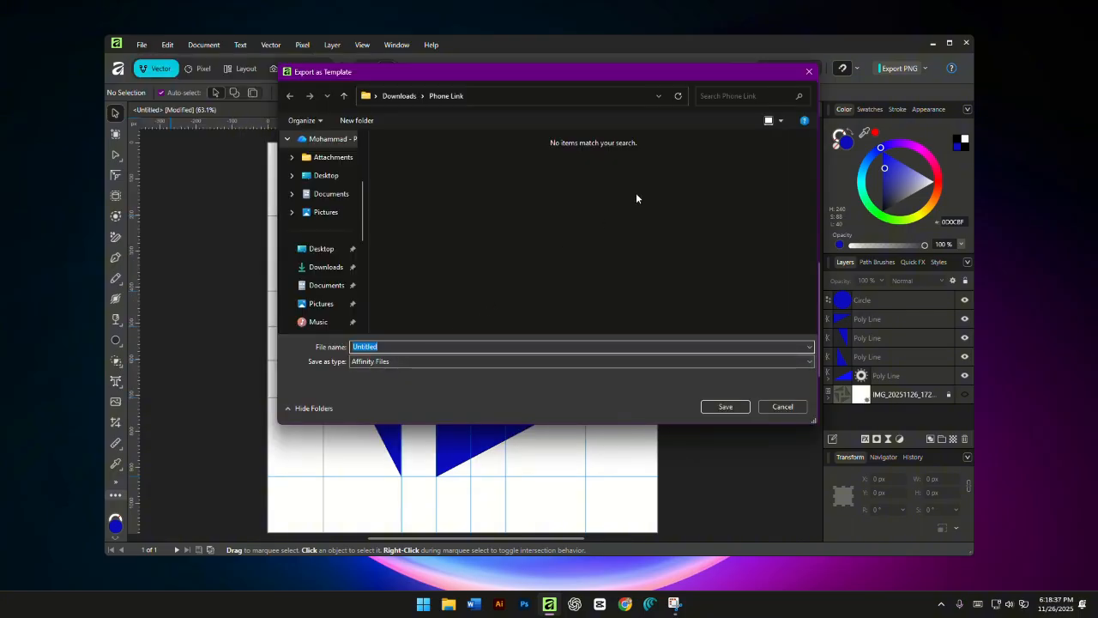
left_click_drag(671, 75, 736, 146)
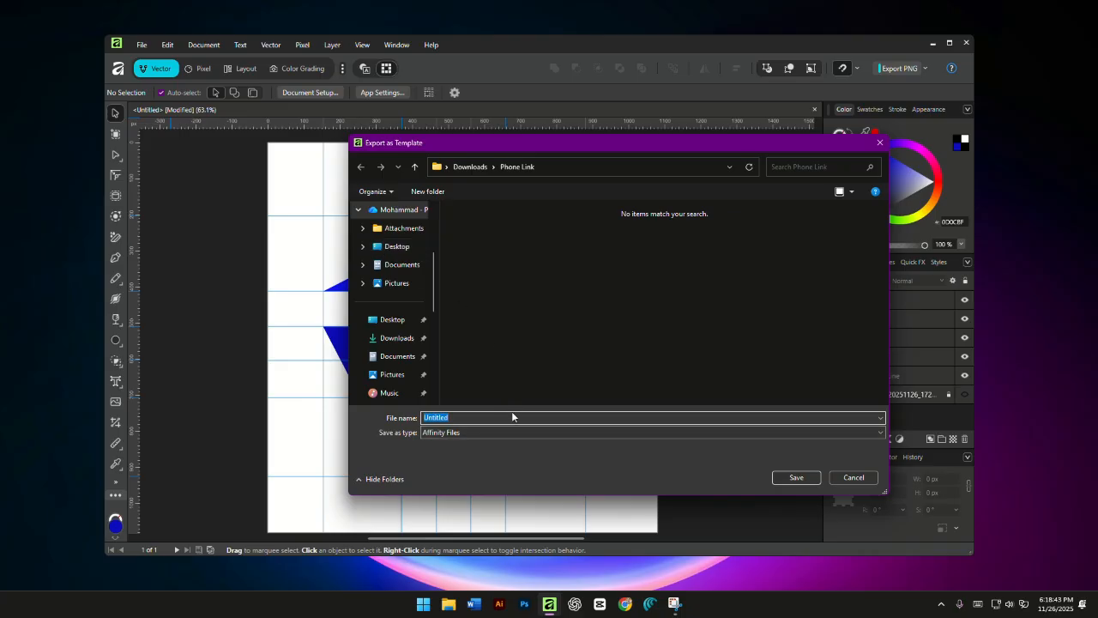
left_click(881, 143)
left_click(141, 44)
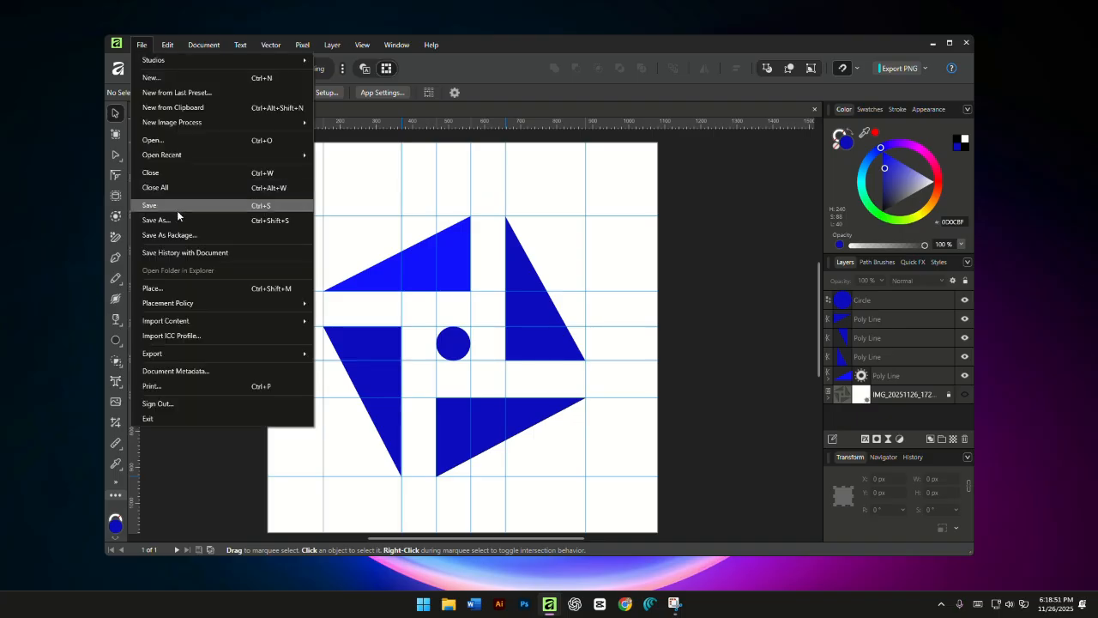
left_click(176, 215)
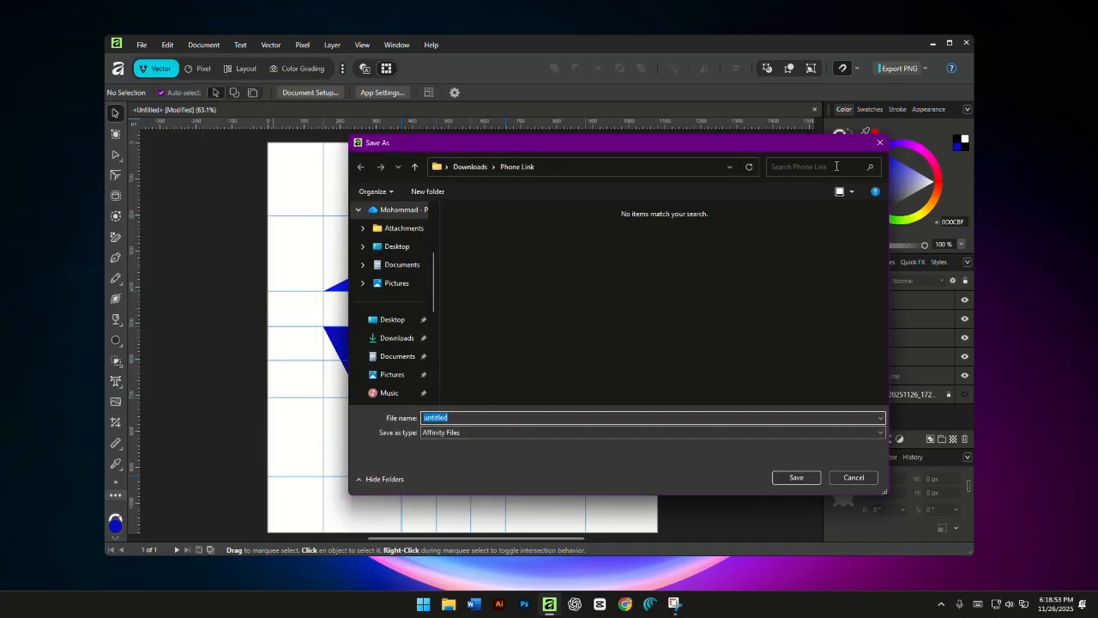
left_click(878, 143)
- Export the logo document using the JPEG (Best quality) preset, proceeding to the save location
left_click(141, 45)
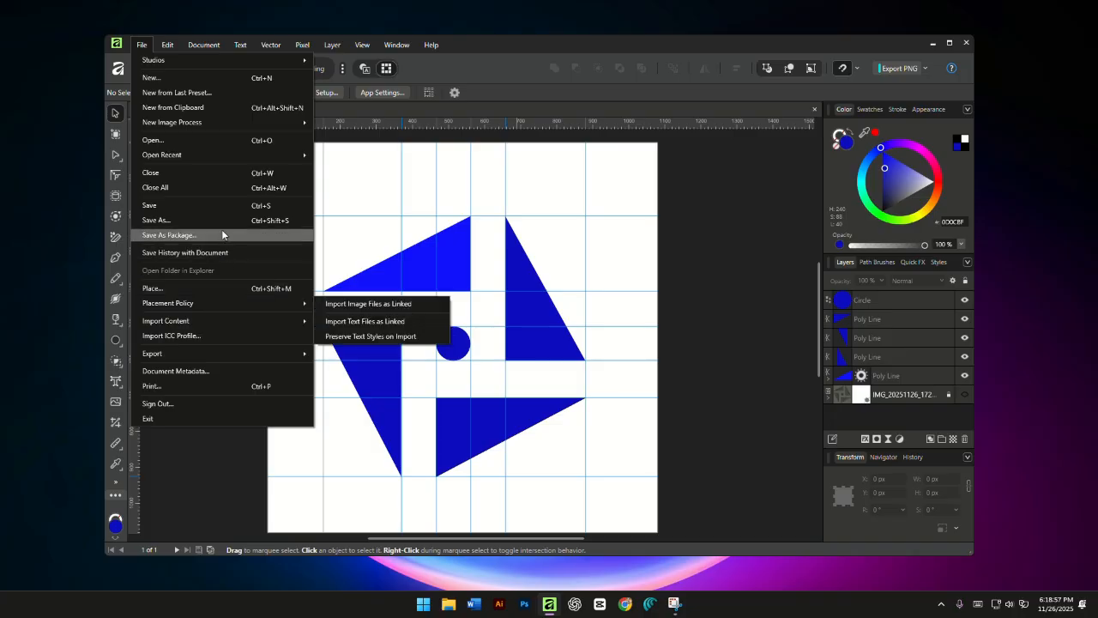
mouse_move(229, 361)
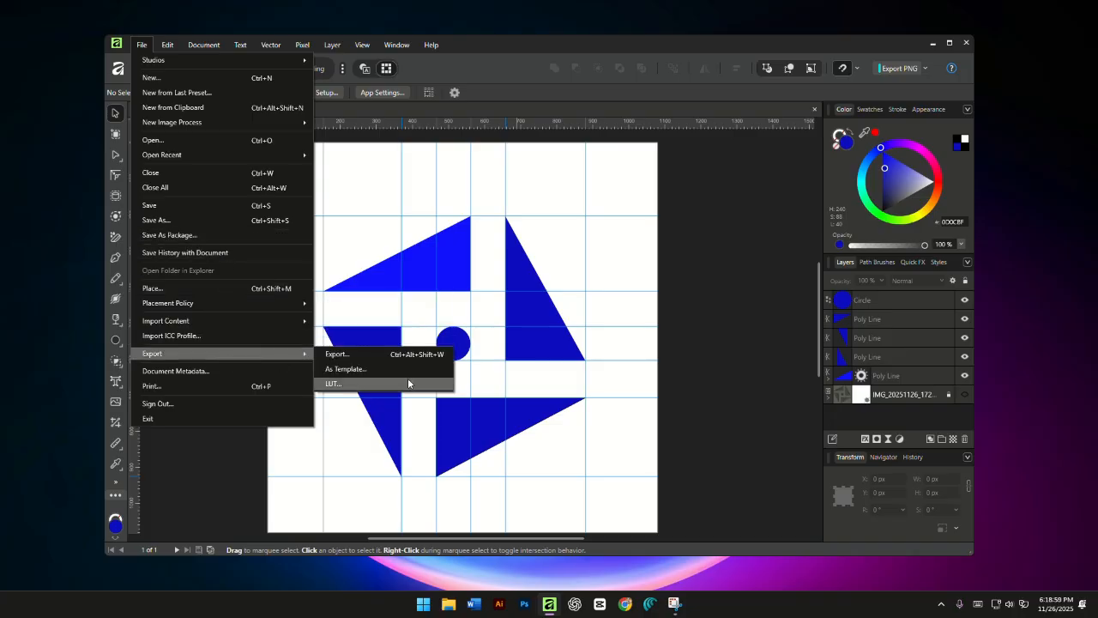
left_click(360, 354)
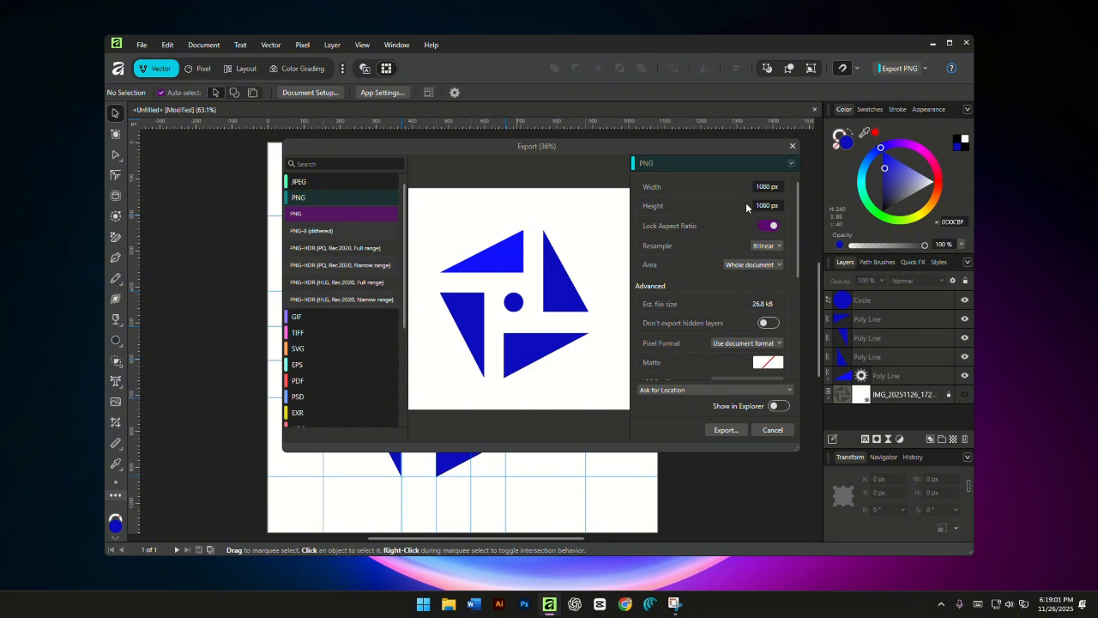
left_click(302, 180)
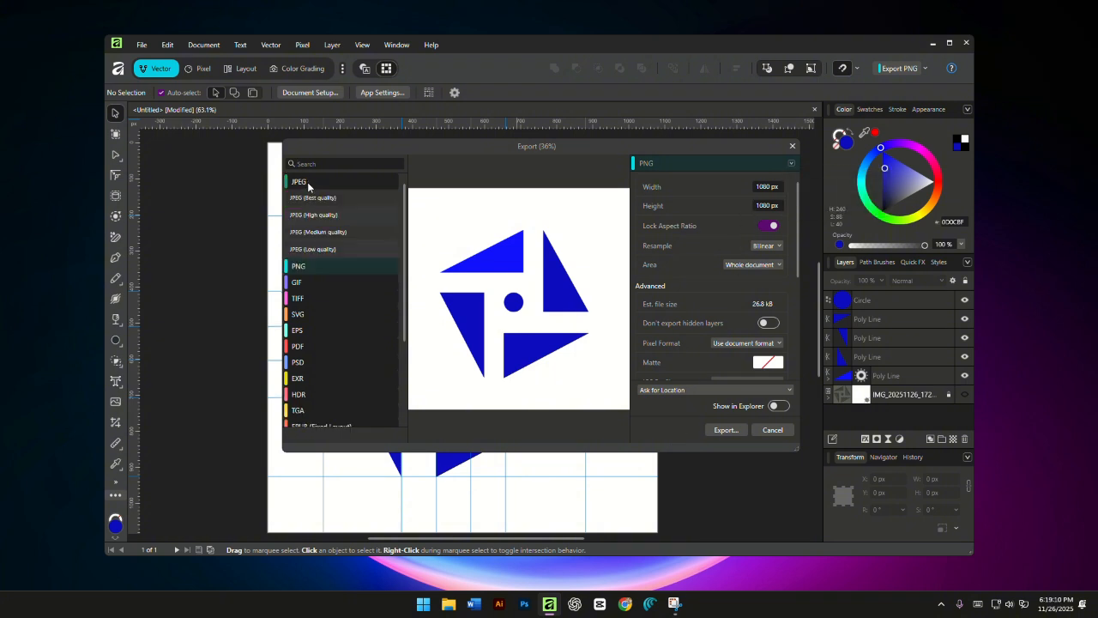
left_click(319, 199)
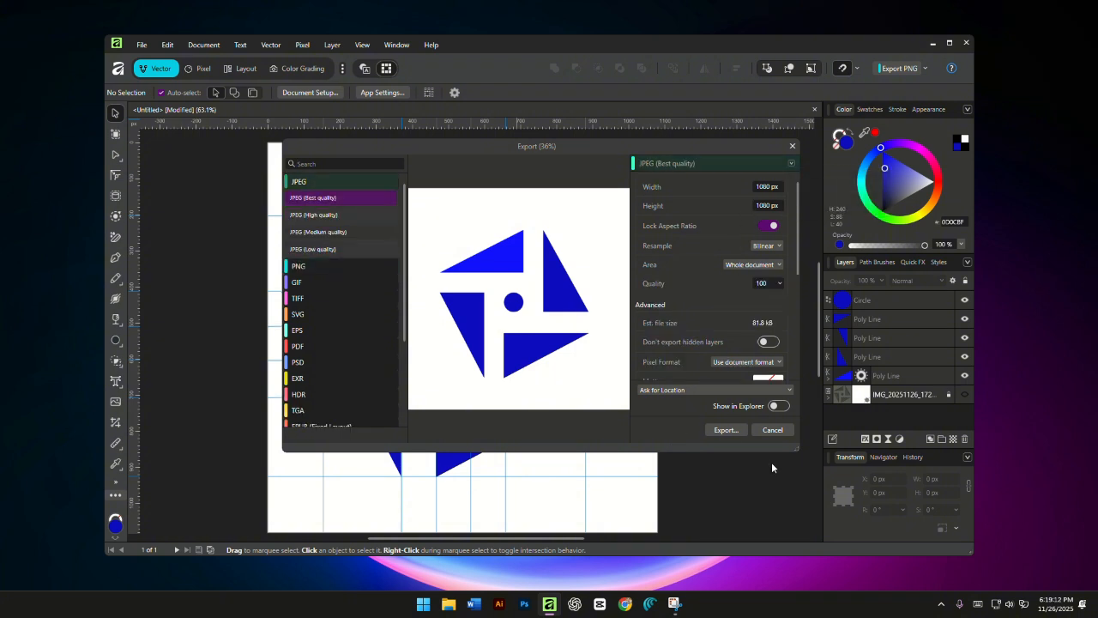
left_click(725, 430)
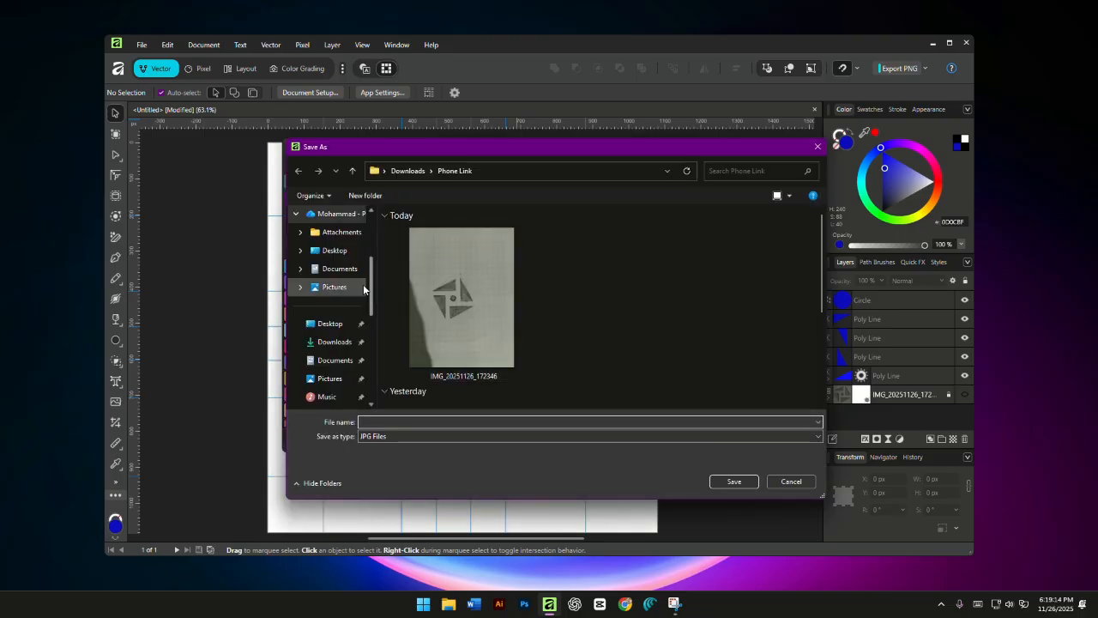
- Save the exported JPEG as hrherh in the Download folder on New Volume (D:)
left_click(353, 172)
left_click(352, 171)
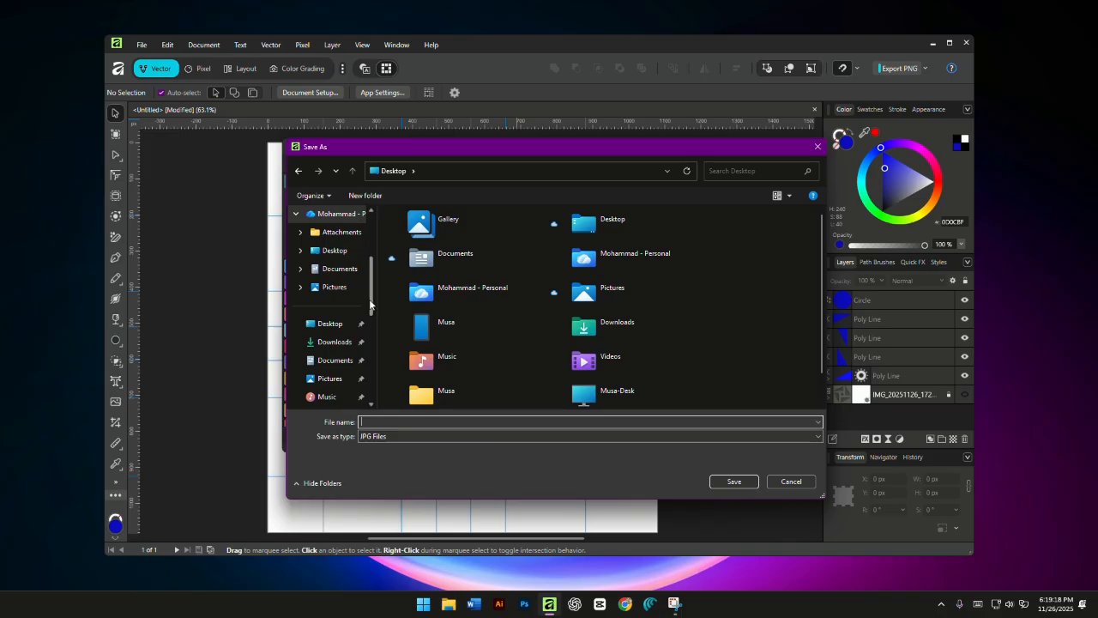
scroll(373, 367, "down", 5)
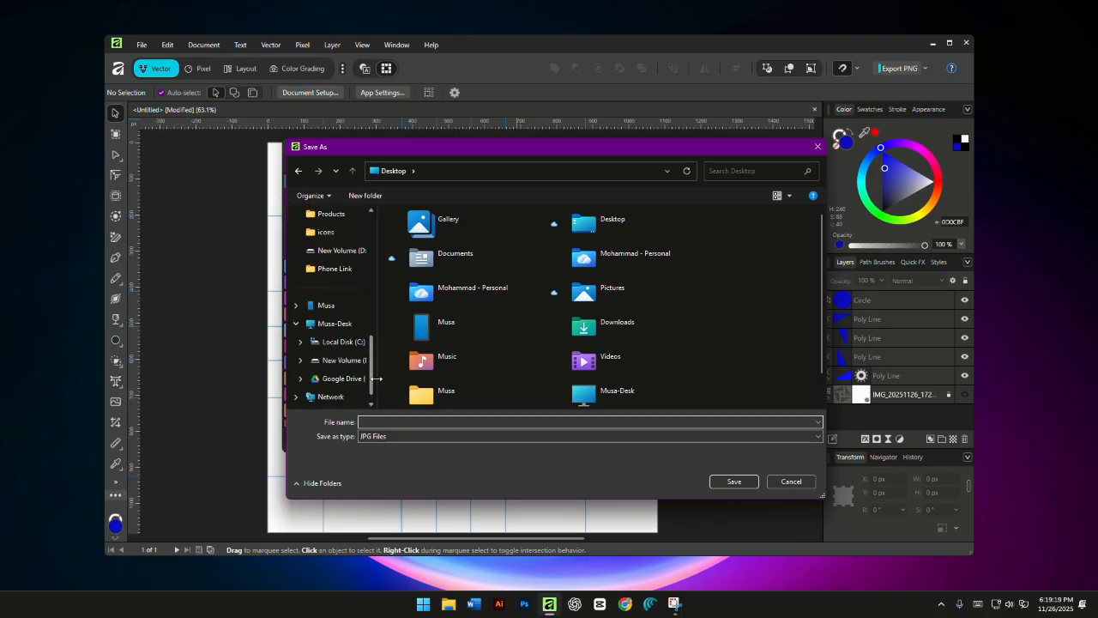
left_click(334, 341)
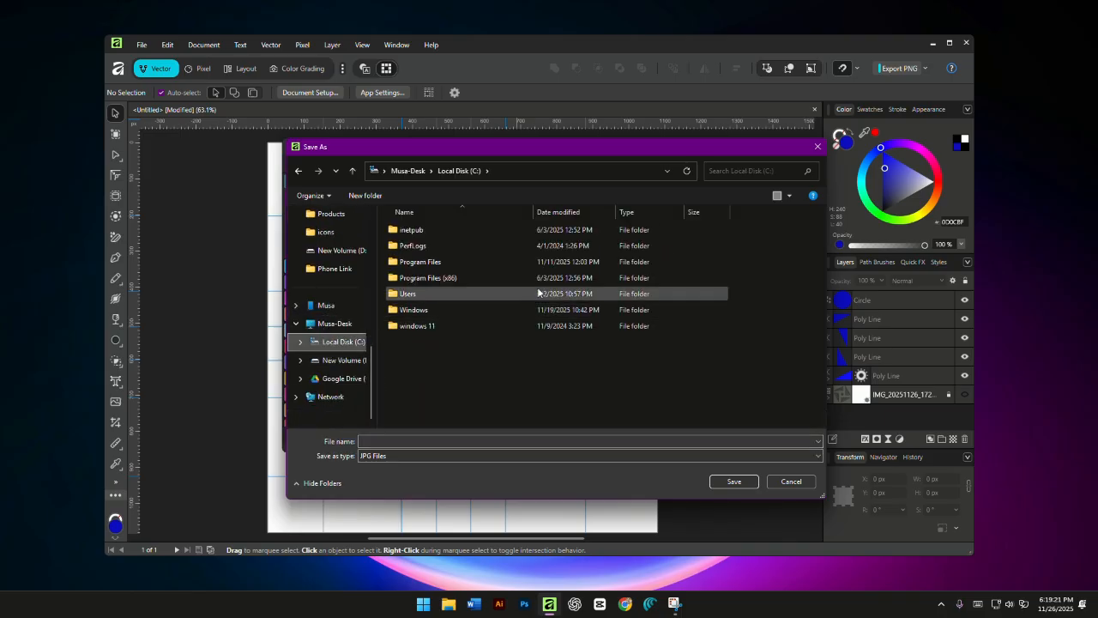
left_click(339, 360)
double_click(493, 249)
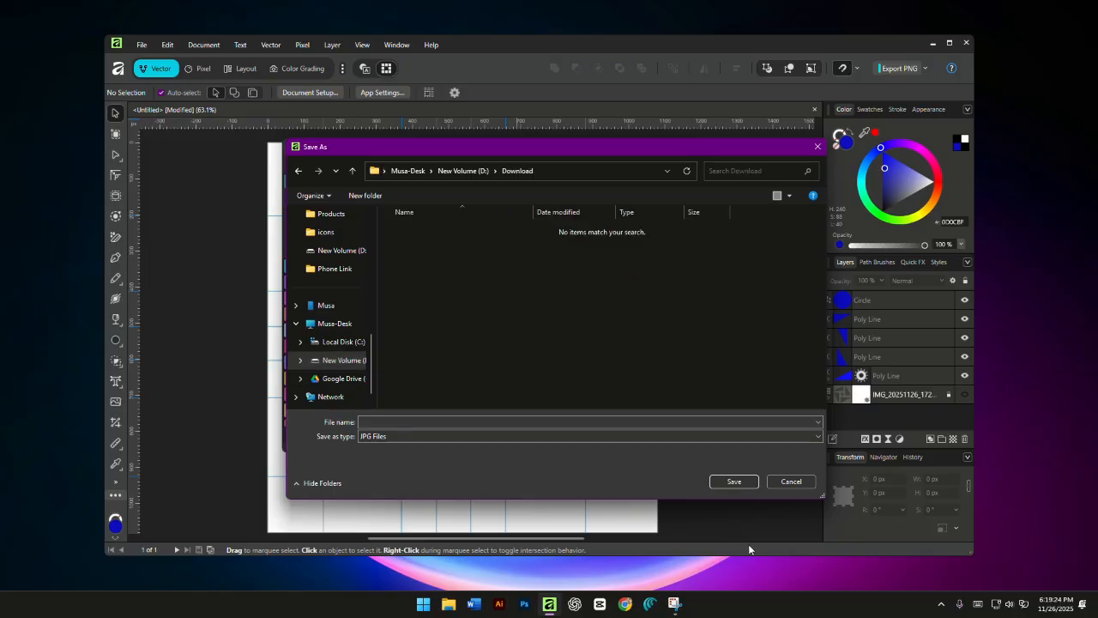
left_click(722, 483)
type("hrherh")
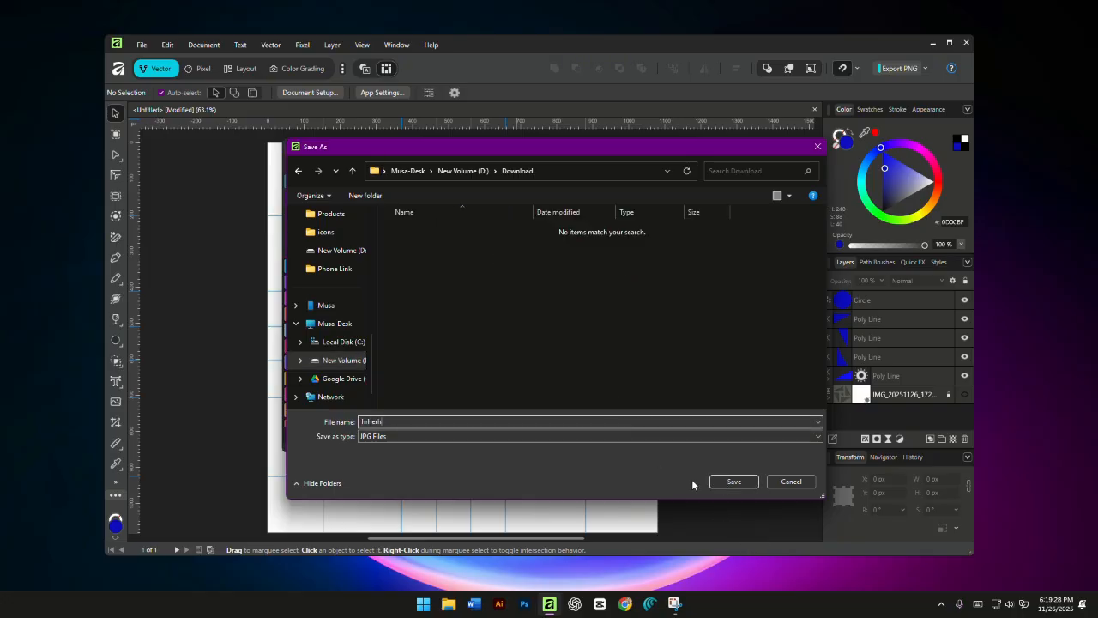
left_click(714, 483)
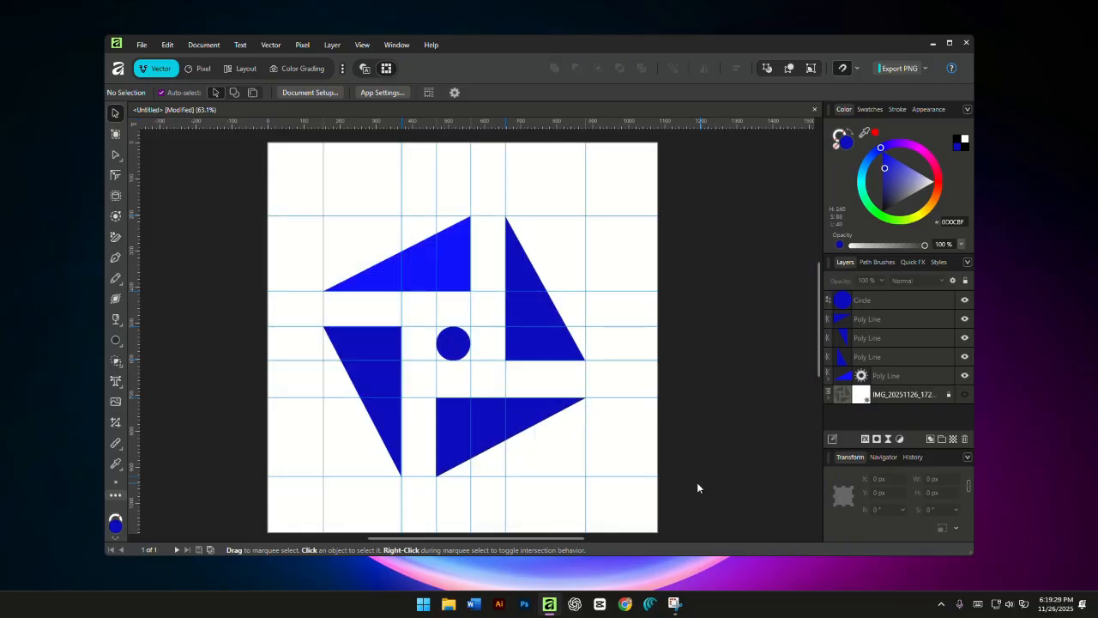
- Switch to File Explorer and open the exported hrherh image from the Download folder on New Volume (D:)
left_click(933, 43)
left_click(447, 603)
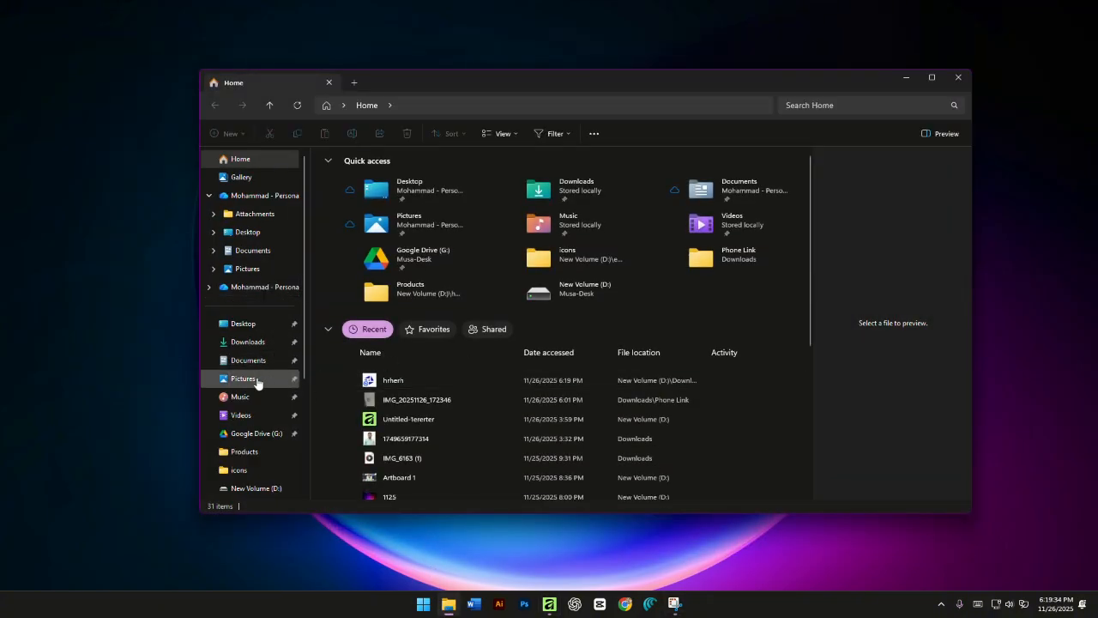
scroll(300, 351, "down", 2)
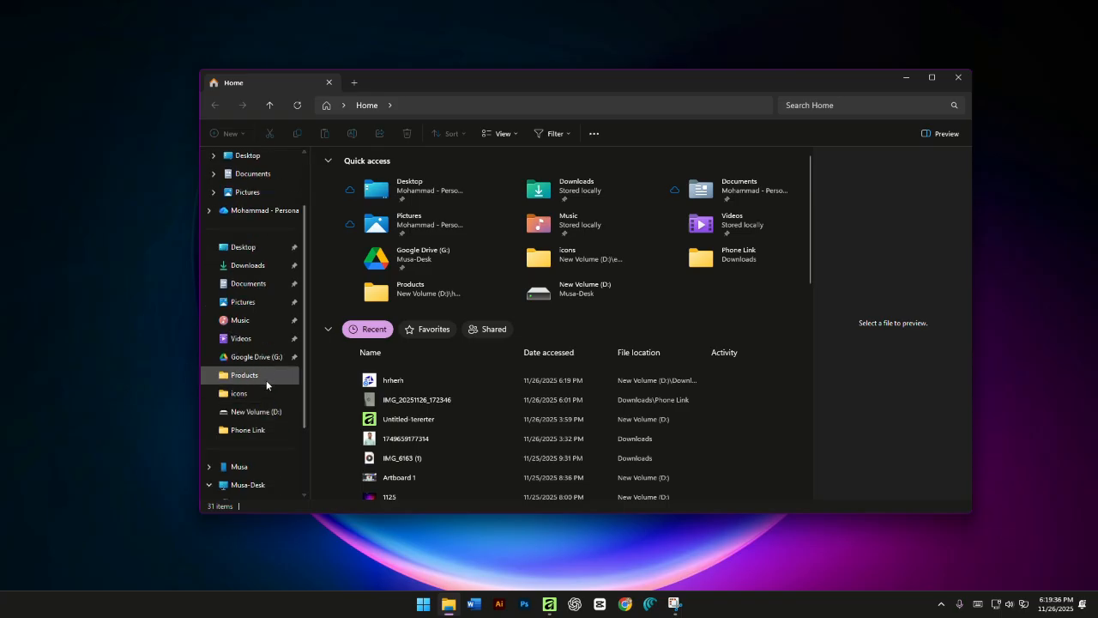
left_click(256, 412)
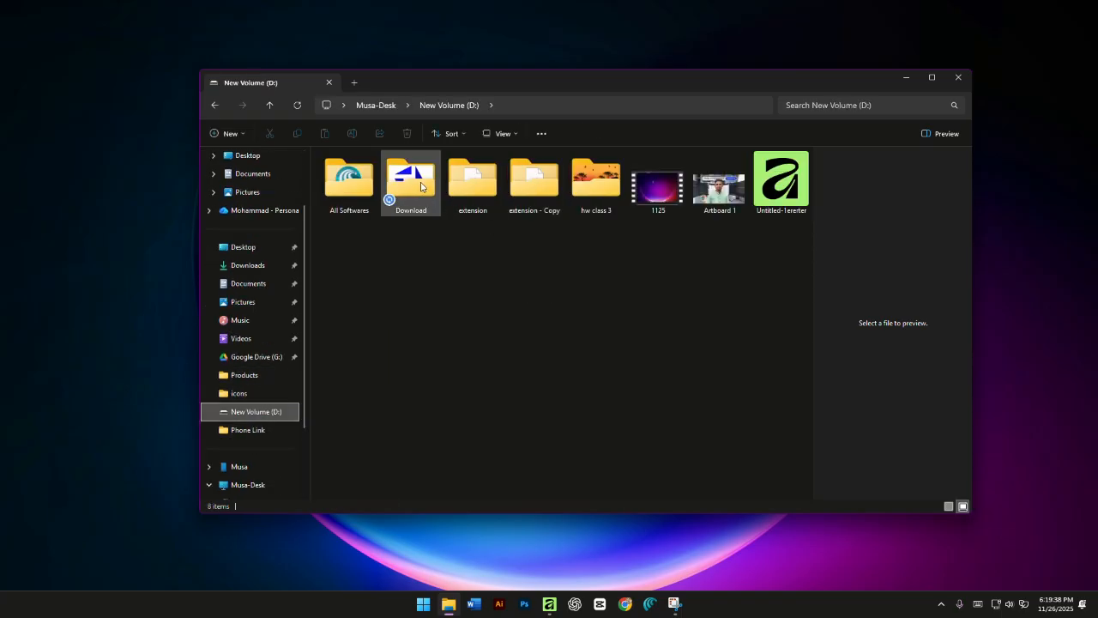
left_click(416, 185)
double_click(418, 187)
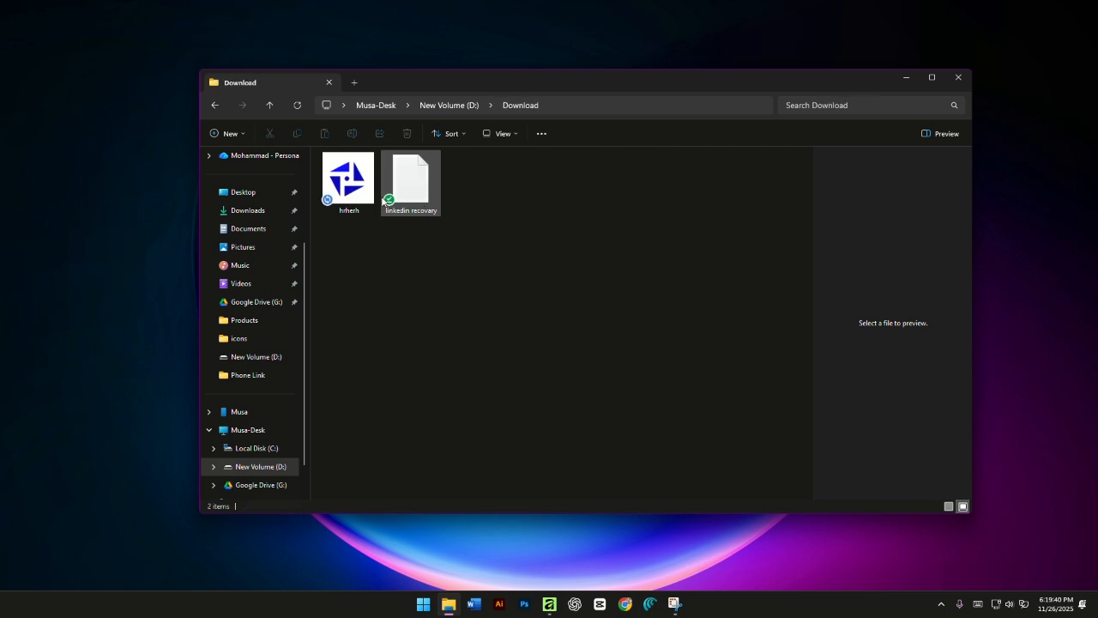
left_click(357, 199)
double_click(358, 199)
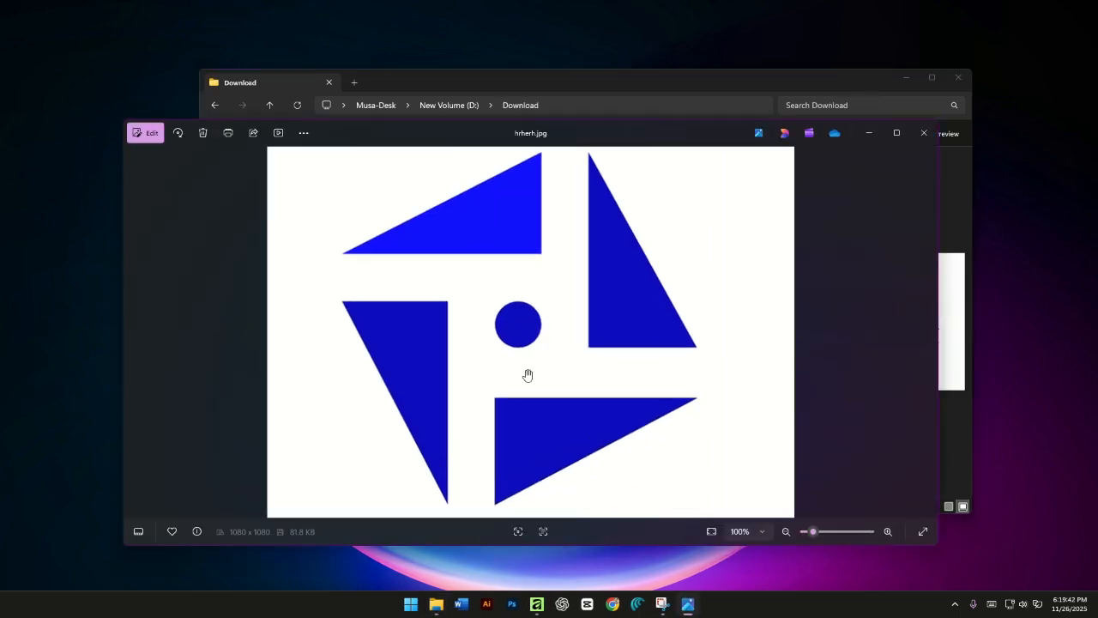
- Inspect the exported logo image up close, close the Download folder window and return to Affinity
left_click_drag(519, 350, 533, 370)
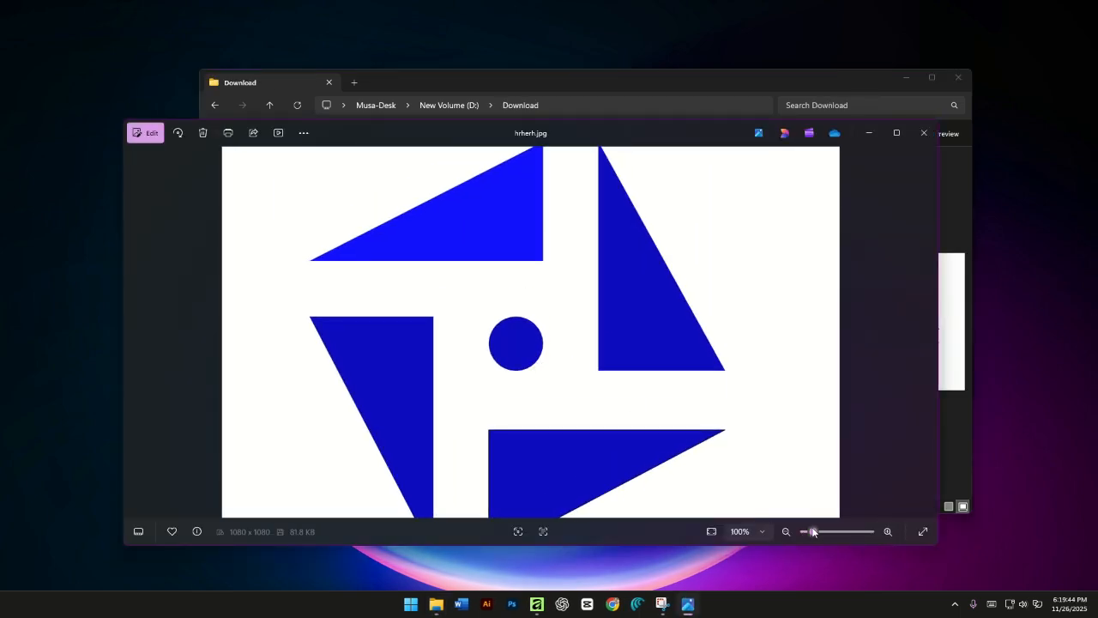
mouse_move(814, 532)
left_mouse_down()
mouse_move(854, 532)
mouse_move(801, 508)
mouse_move(820, 532)
left_mouse_up()
scroll(566, 369, "up", 1)
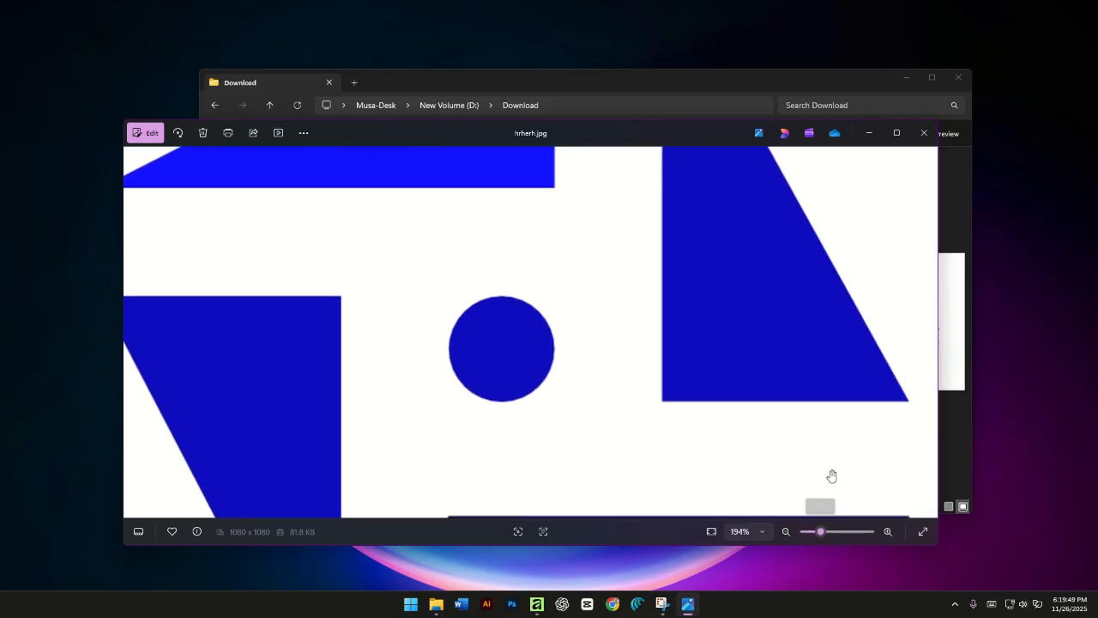
left_click(958, 79)
left_click(536, 604)
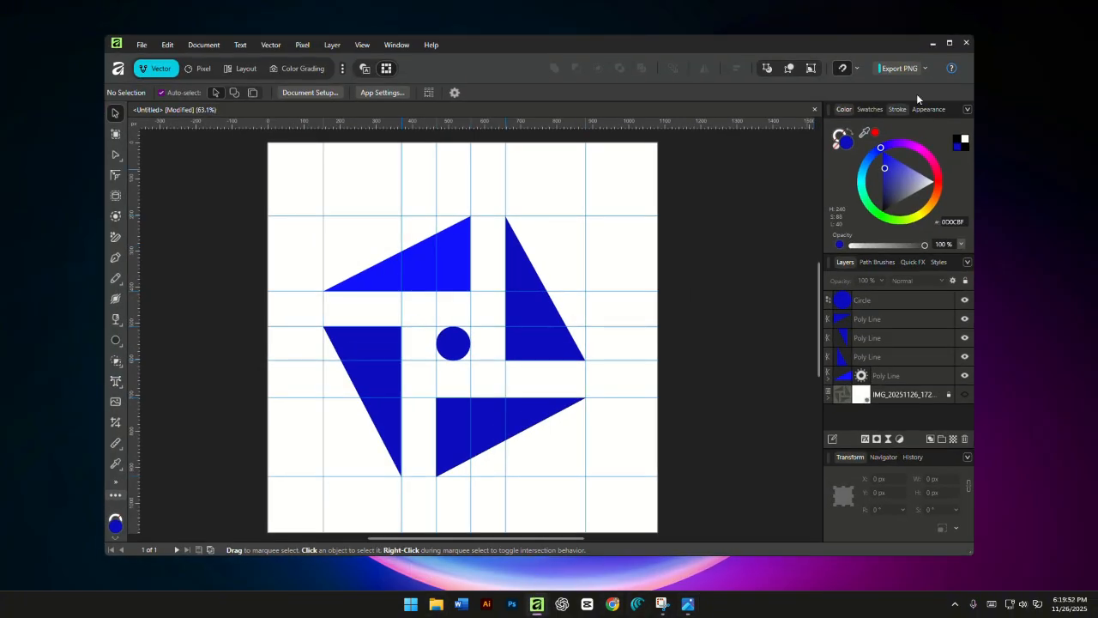
- Examine the available export formats, including the SVG, EPS and EXR presets, and leave the export settings without exporting
left_click(142, 44)
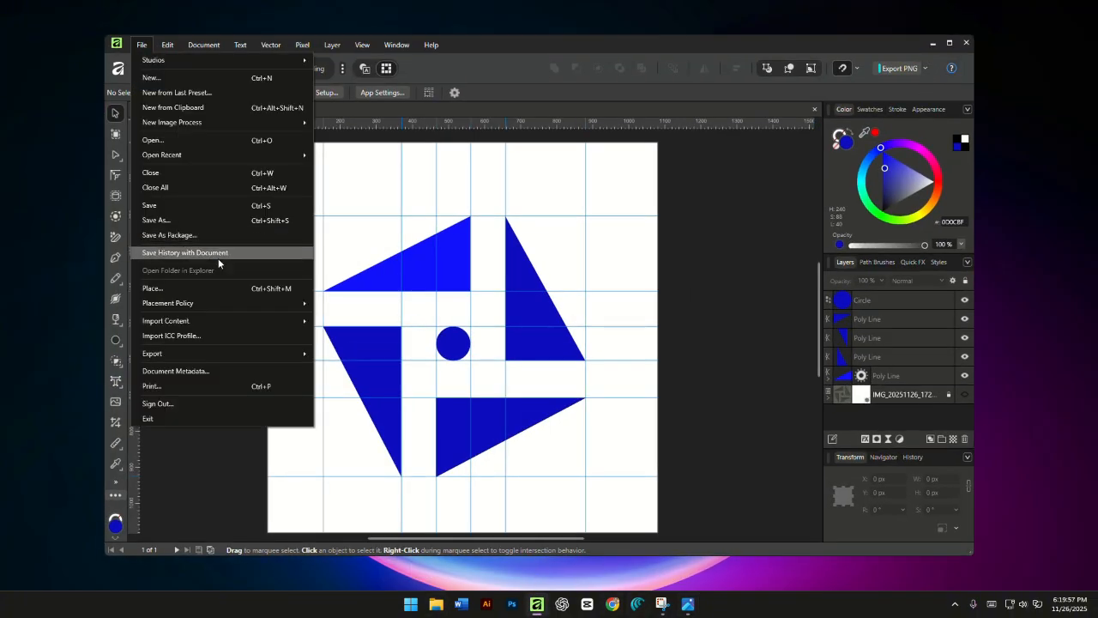
mouse_move(211, 353)
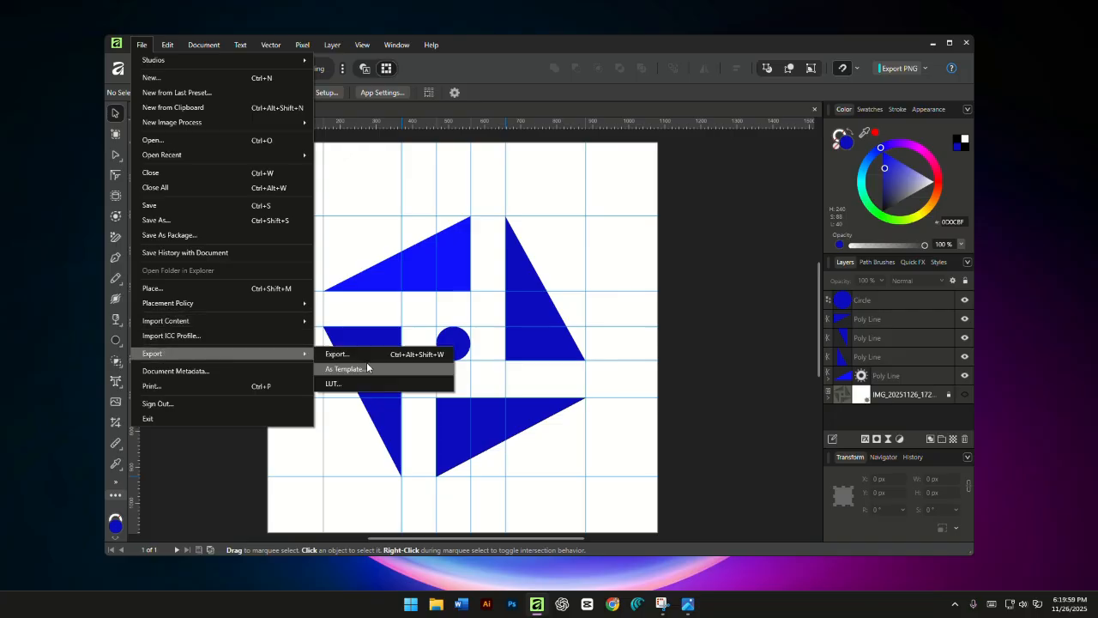
left_click(369, 355)
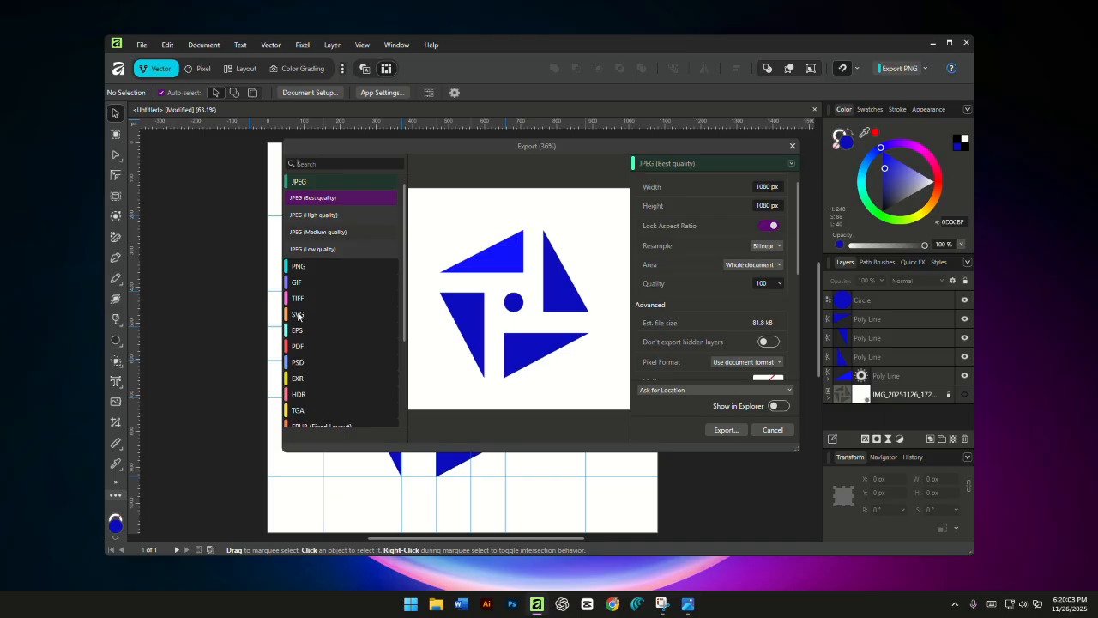
mouse_move(321, 316)
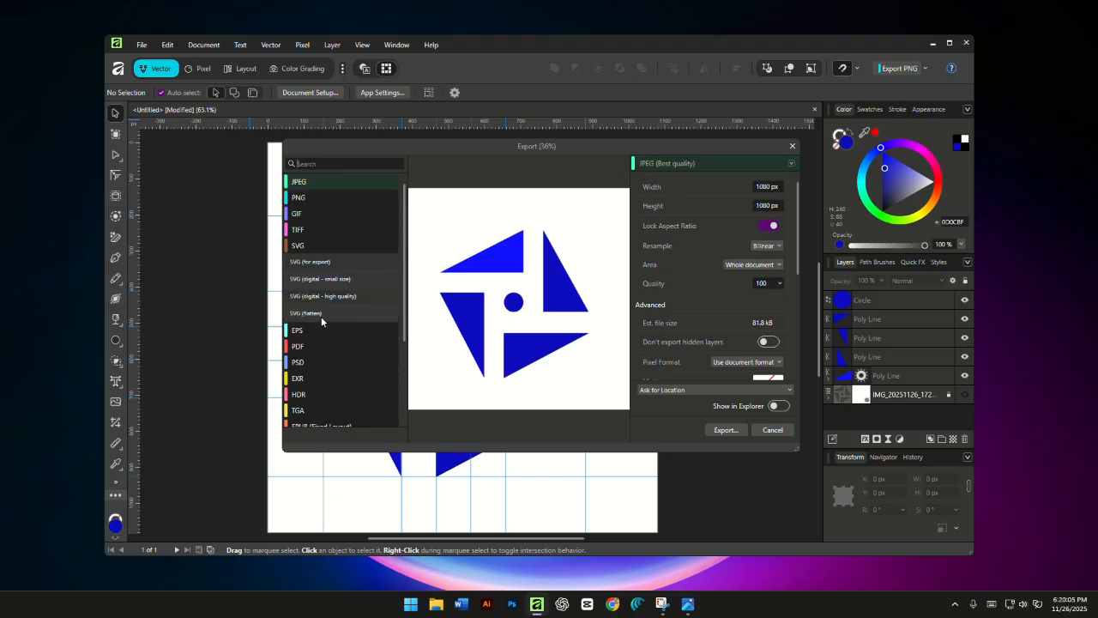
left_click(314, 332)
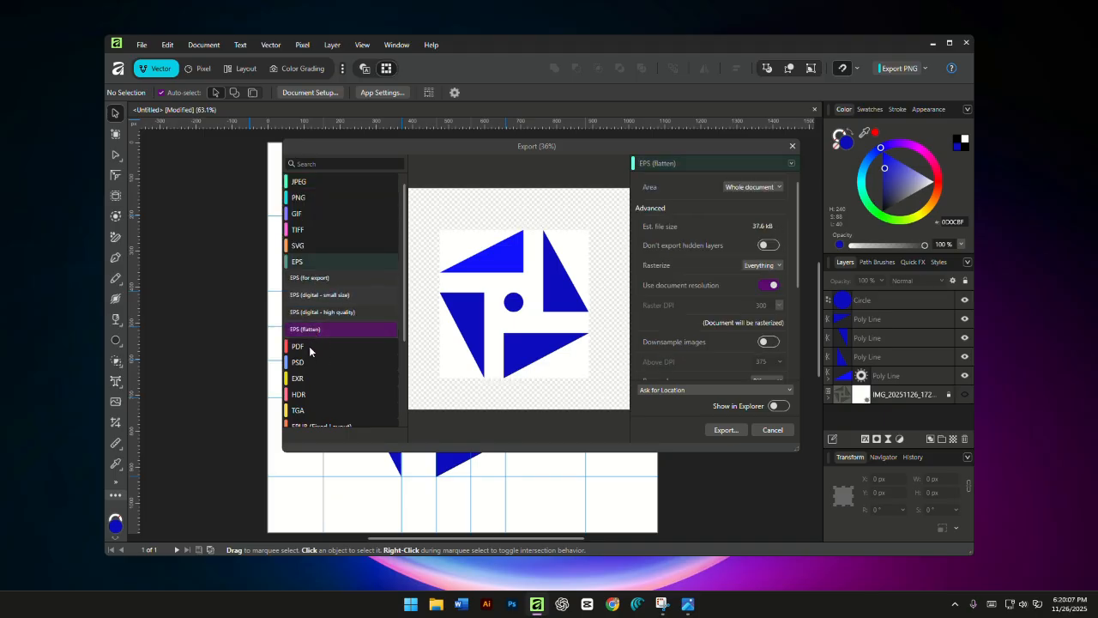
left_click(326, 277)
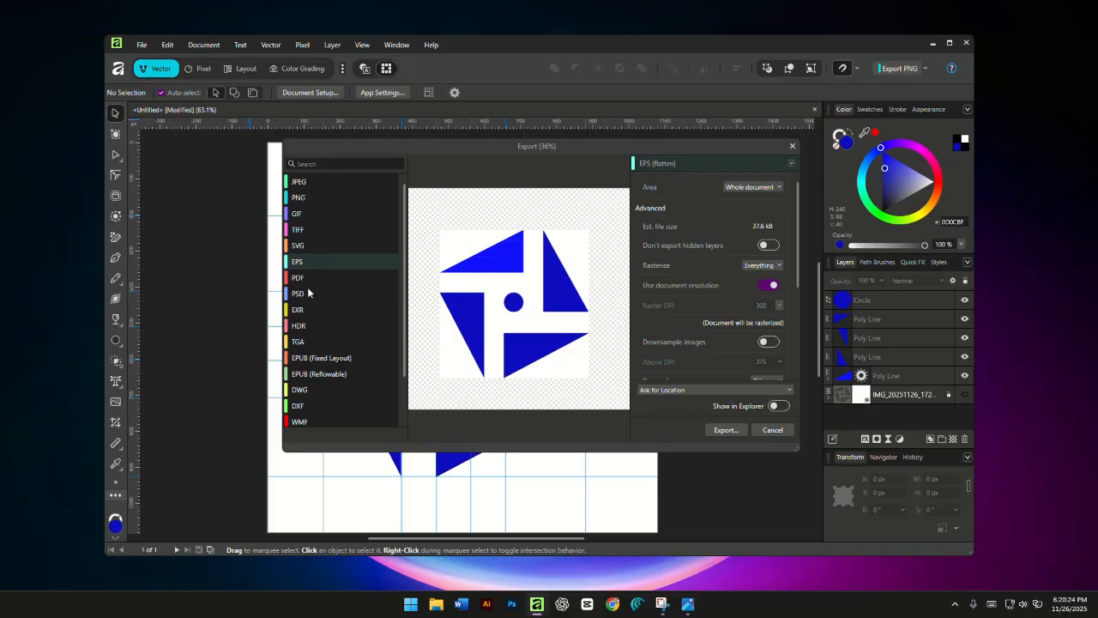
left_click(307, 311)
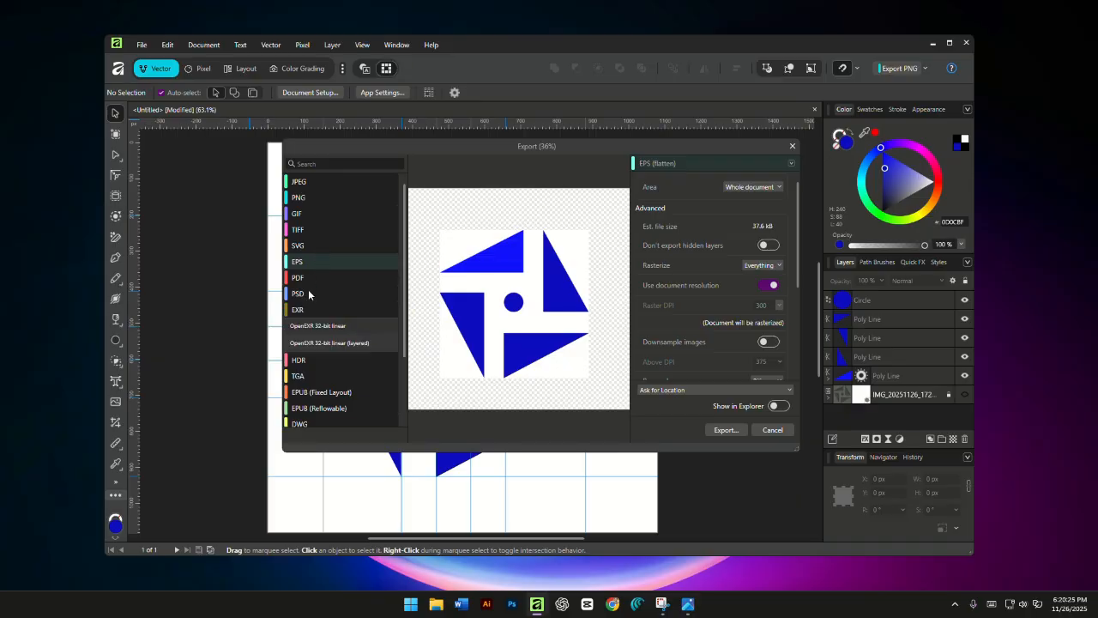
left_click(773, 429)
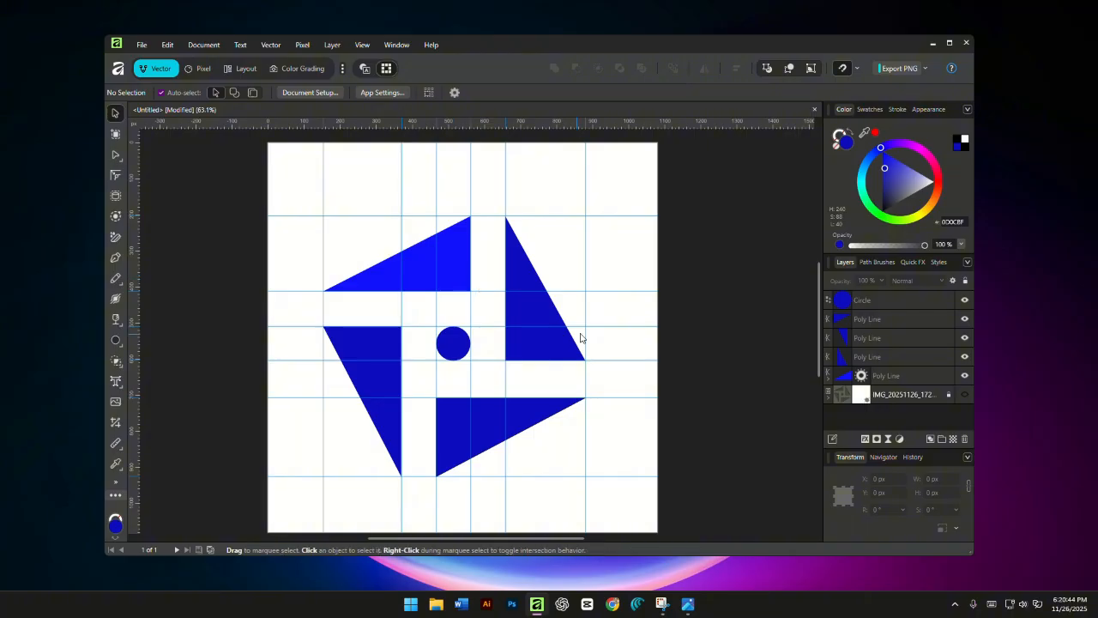
key("space")
left_click_drag(681, 331, 623, 378)
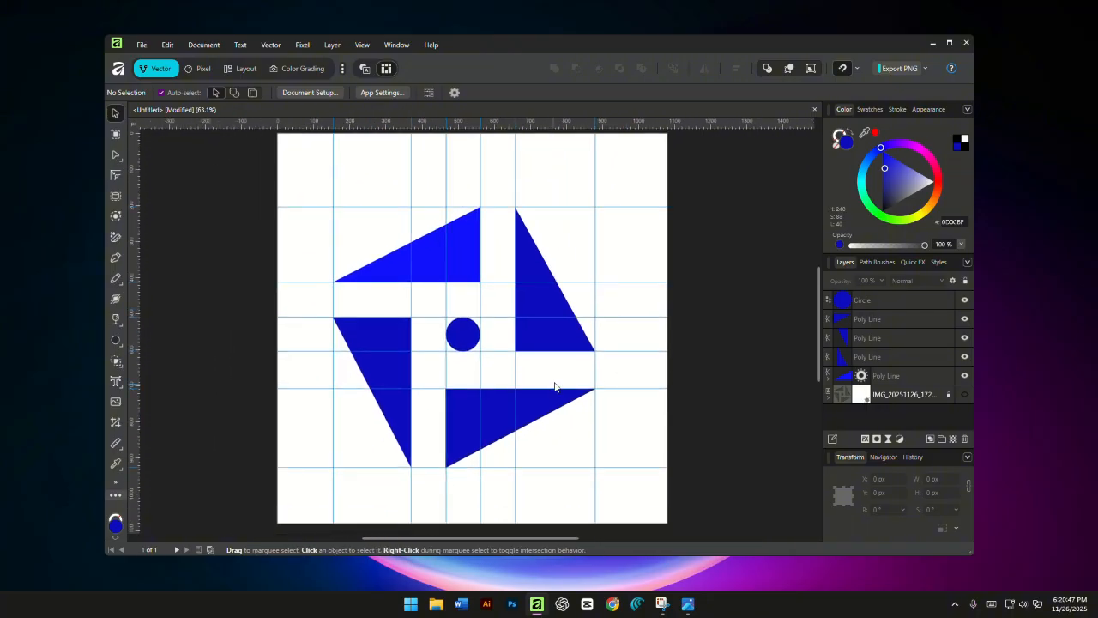
scroll(554, 335, "up", 1)
scroll(514, 418, "down", 1)
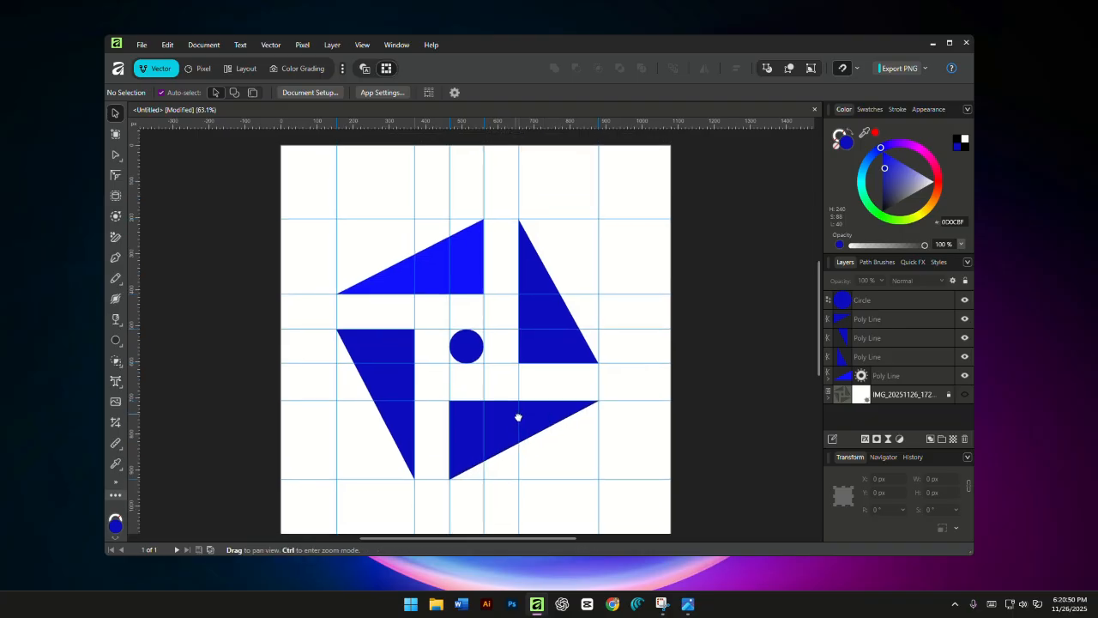